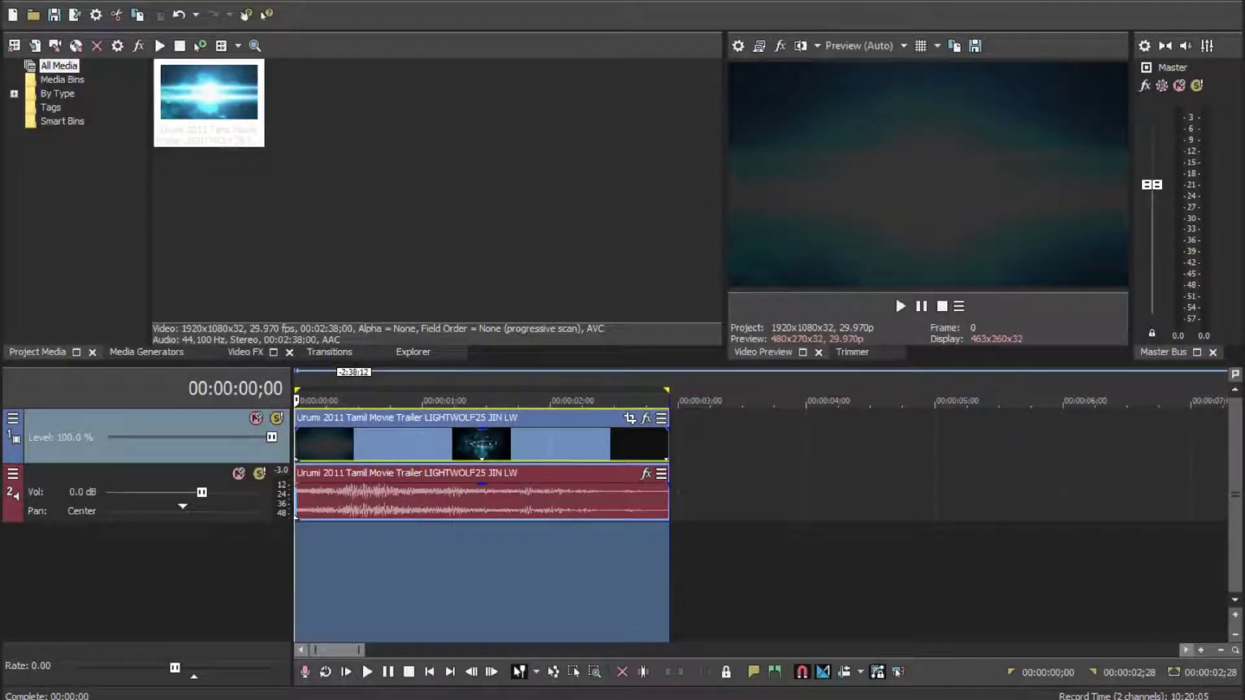
{"action": "left_click_drag", "start_coordinate": [296, 400], "coordinate": [324, 400]}
{"action": "key", "text": "space"}
{"action": "key", "text": "space"}
{"action": "key", "text": "space"}
- Set up a render of the project in Sony AVC/MVC format with the AVCHD 1920x1080-60i template
{"action": "left_click", "coordinate": [10, 2]}
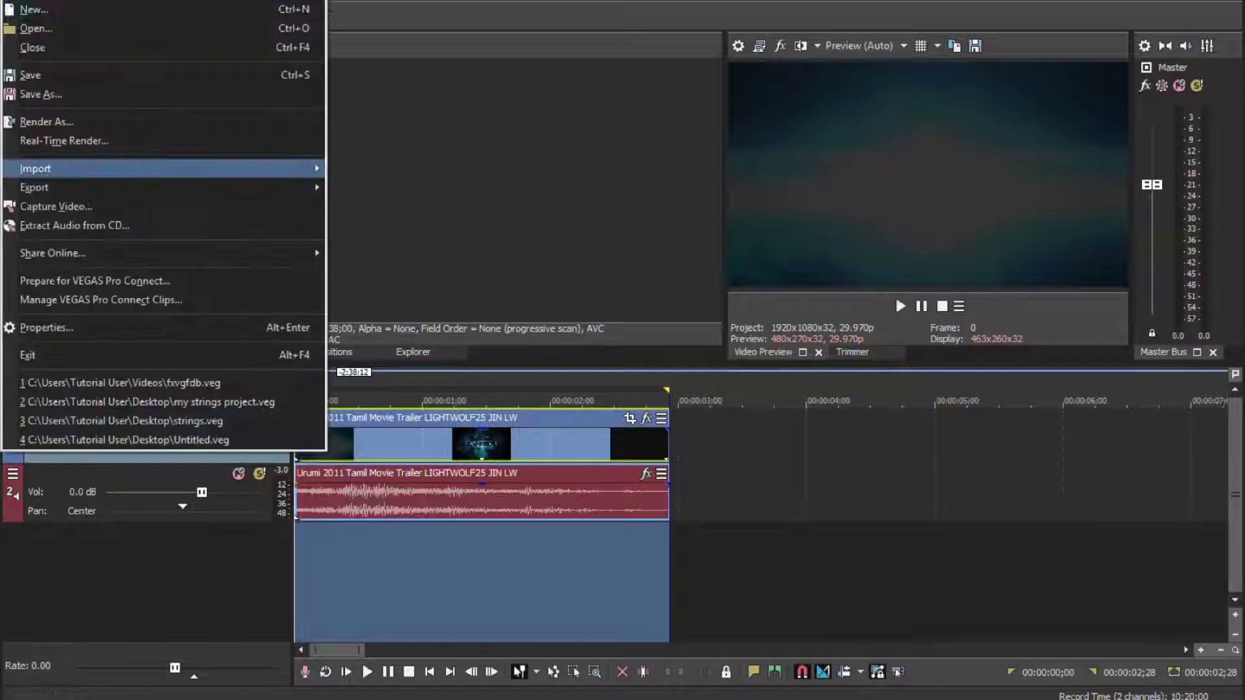
{"action": "left_click", "coordinate": [45, 121]}
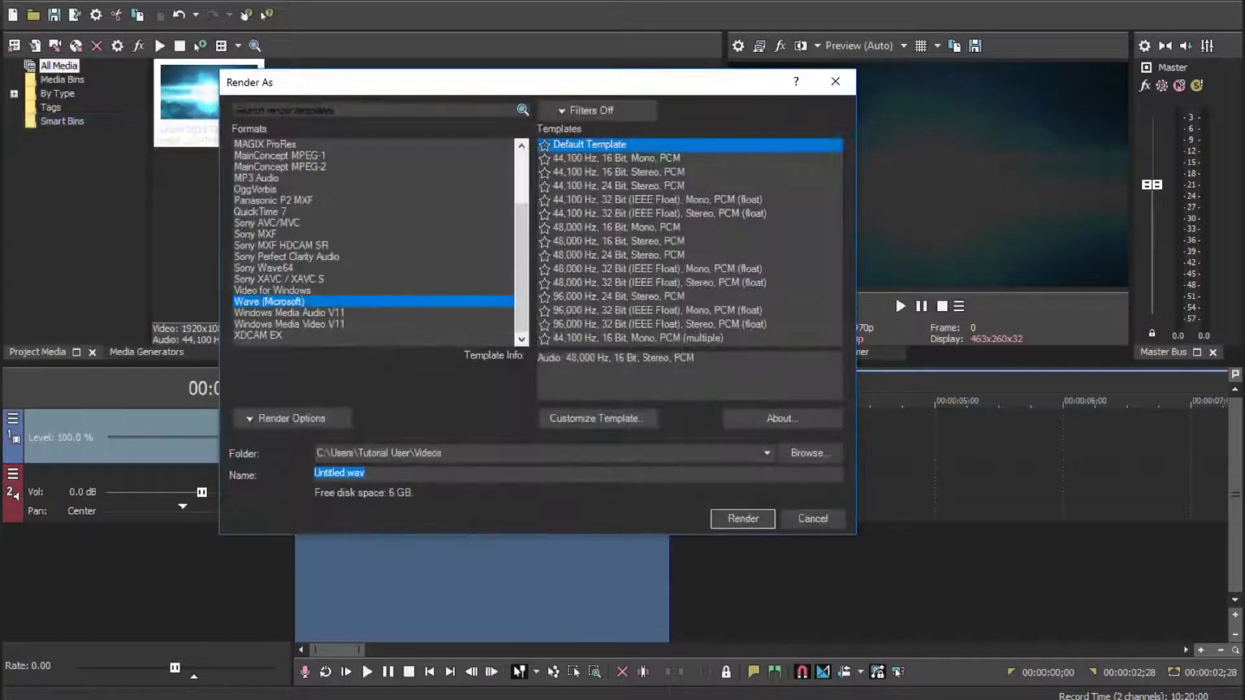
{"action": "left_click", "coordinate": [260, 212]}
{"action": "left_click", "coordinate": [266, 223]}
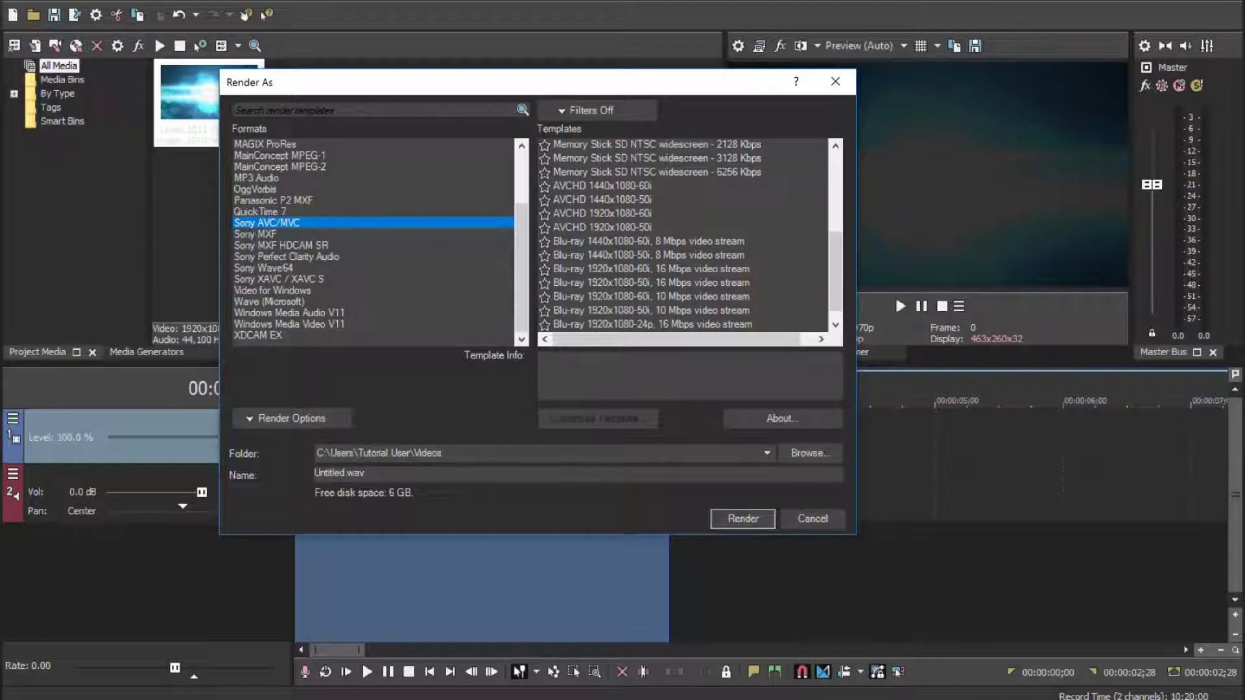
{"action": "left_click", "coordinate": [601, 214]}
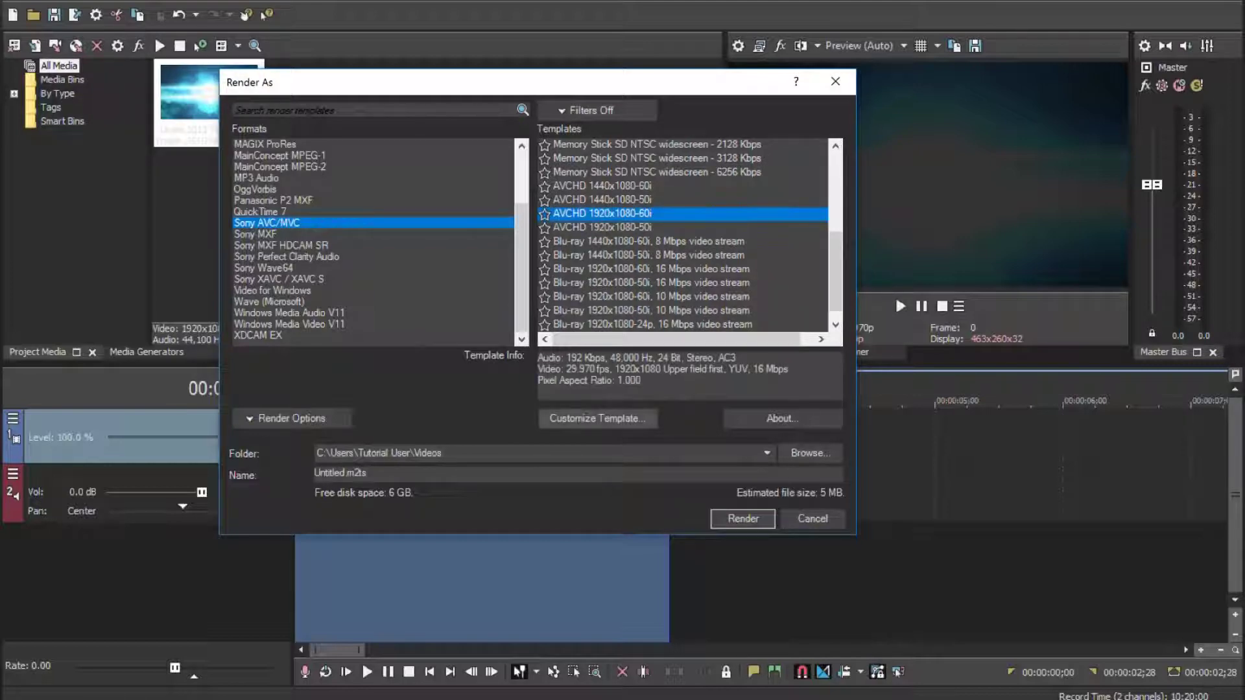
- Customize the AVCHD 1920x1080-60i template to exclude audio from the render
{"action": "left_click", "coordinate": [598, 418]}
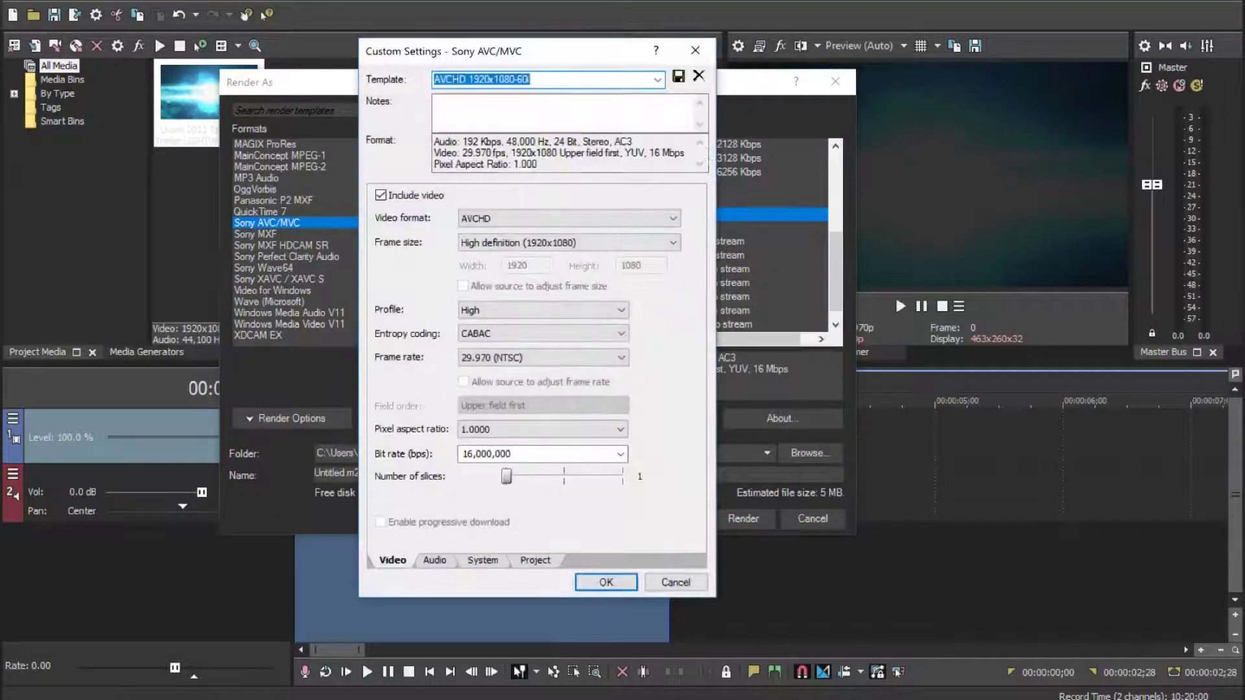
{"action": "left_click", "coordinate": [435, 561]}
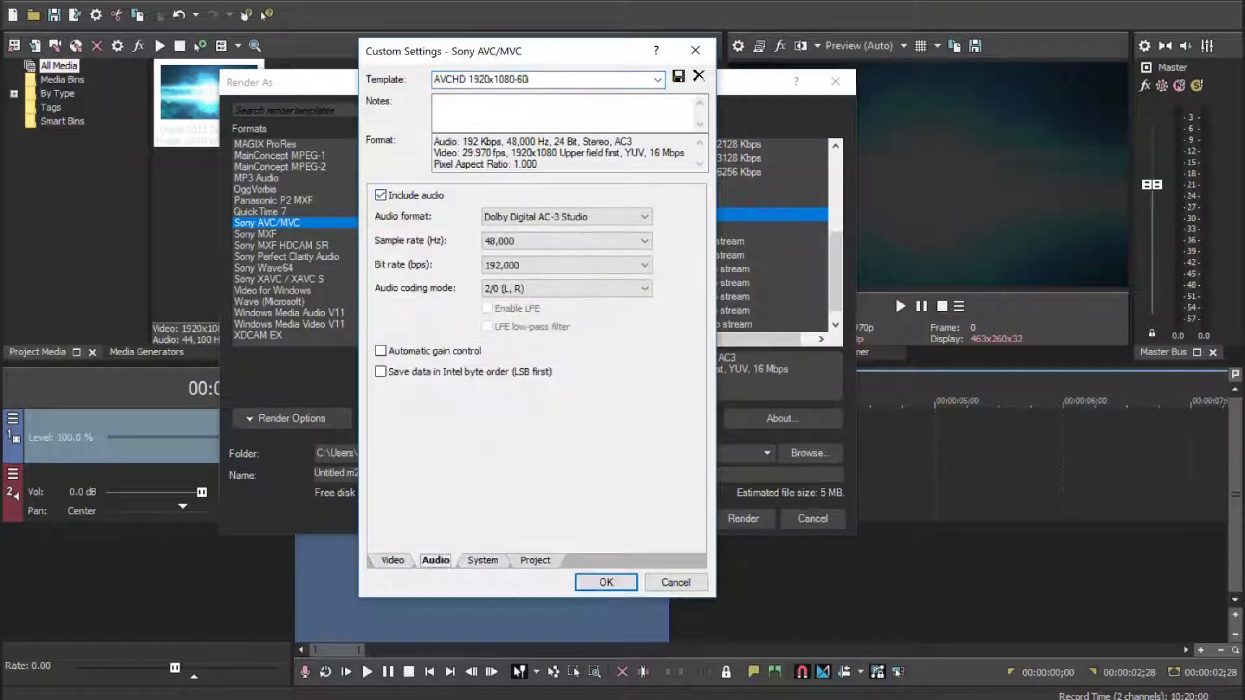
{"action": "key", "text": "Tab"}
{"action": "key", "text": "space"}
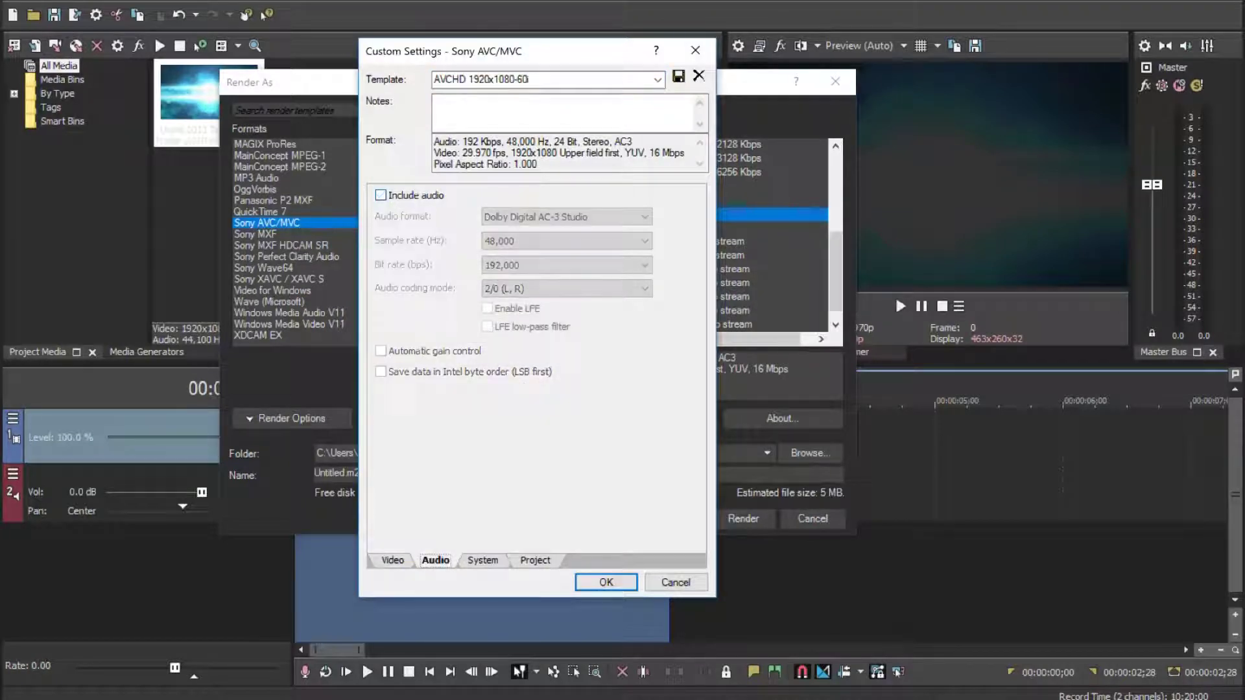
{"action": "key", "text": "Return"}
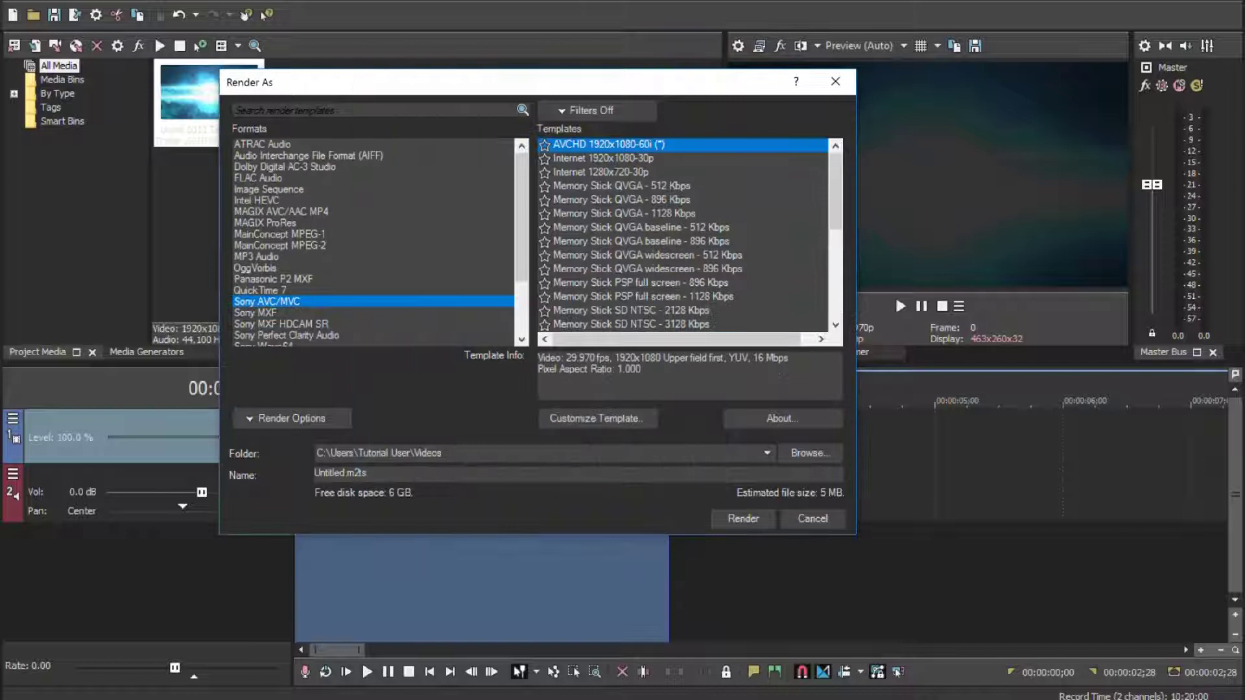
- Name the output file test in the Videos folder, render the video, and close the finished render dialog
{"action": "left_click", "coordinate": [811, 453]}
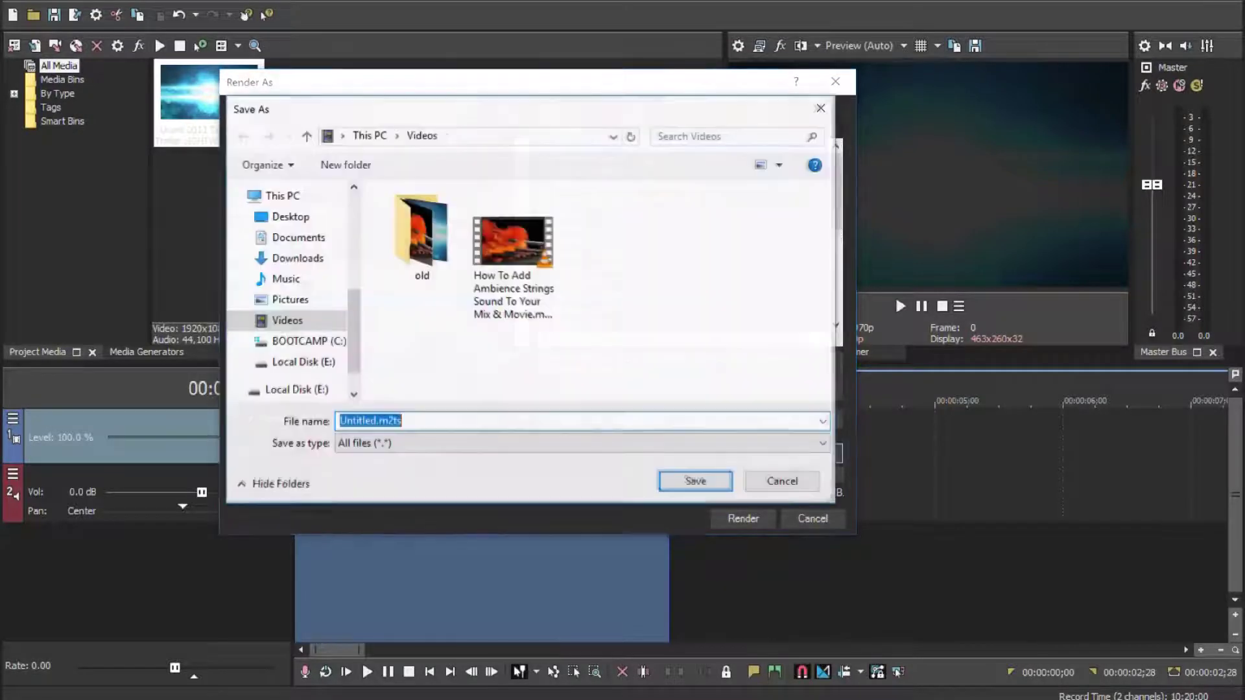
{"action": "type", "text": "test"}
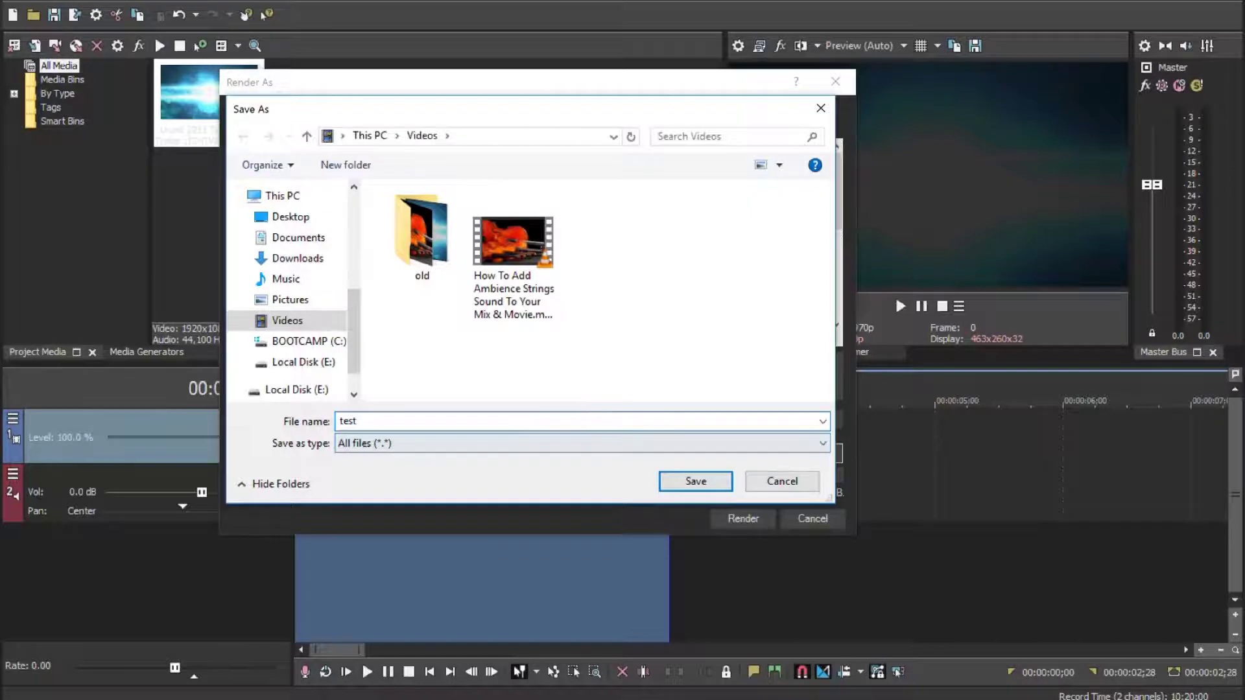
{"action": "key", "text": "Return"}
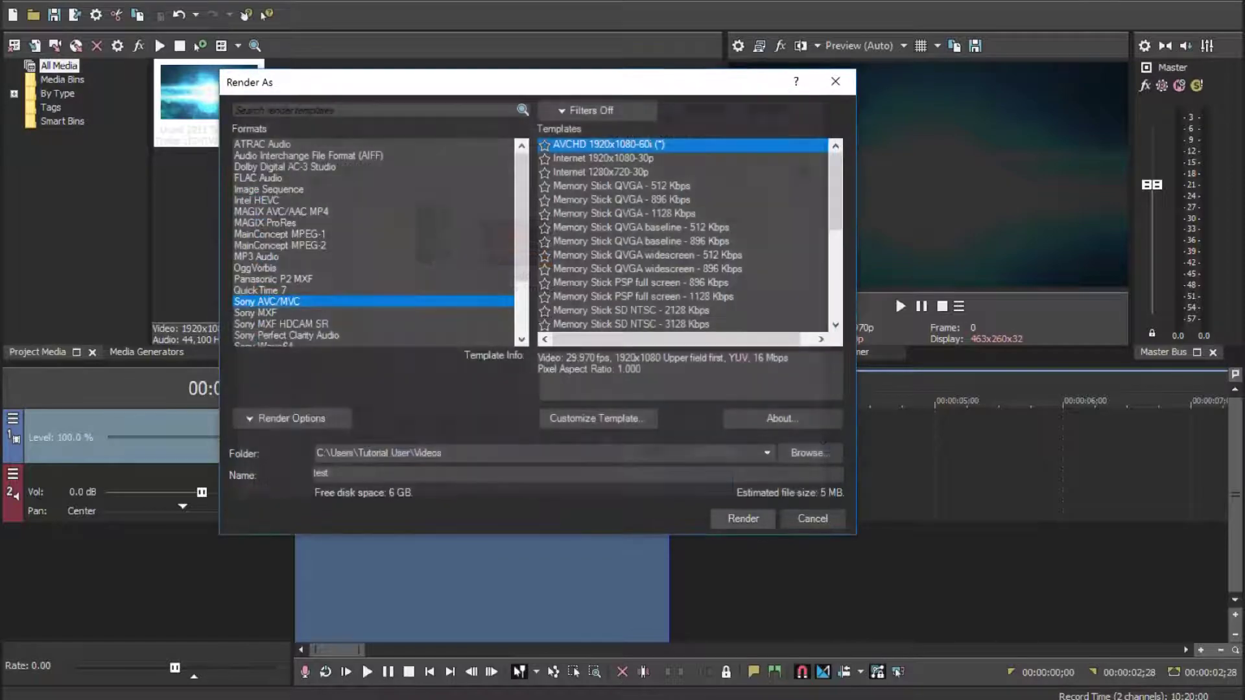
{"action": "key", "text": "Return"}
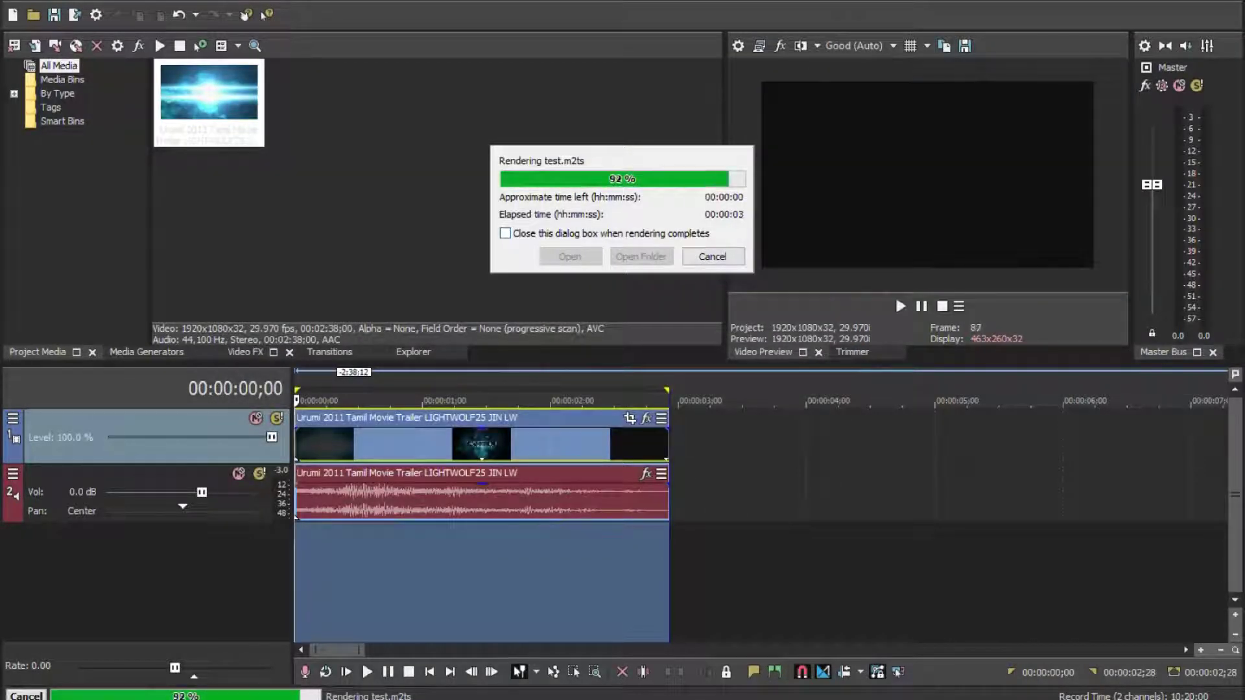
{"action": "key", "text": "Return"}
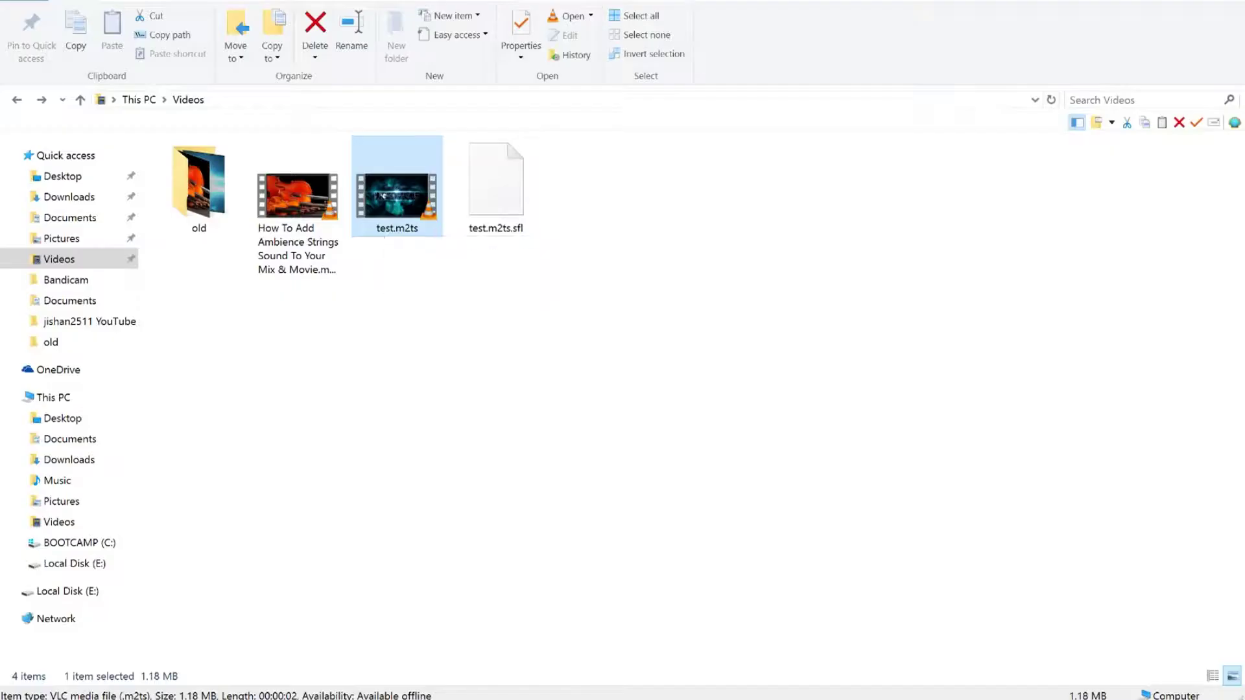
- Play the rendered test.m2ts from the Videos folder in VLC, check its audio track, and close the player
{"action": "left_click", "coordinate": [583, 363]}
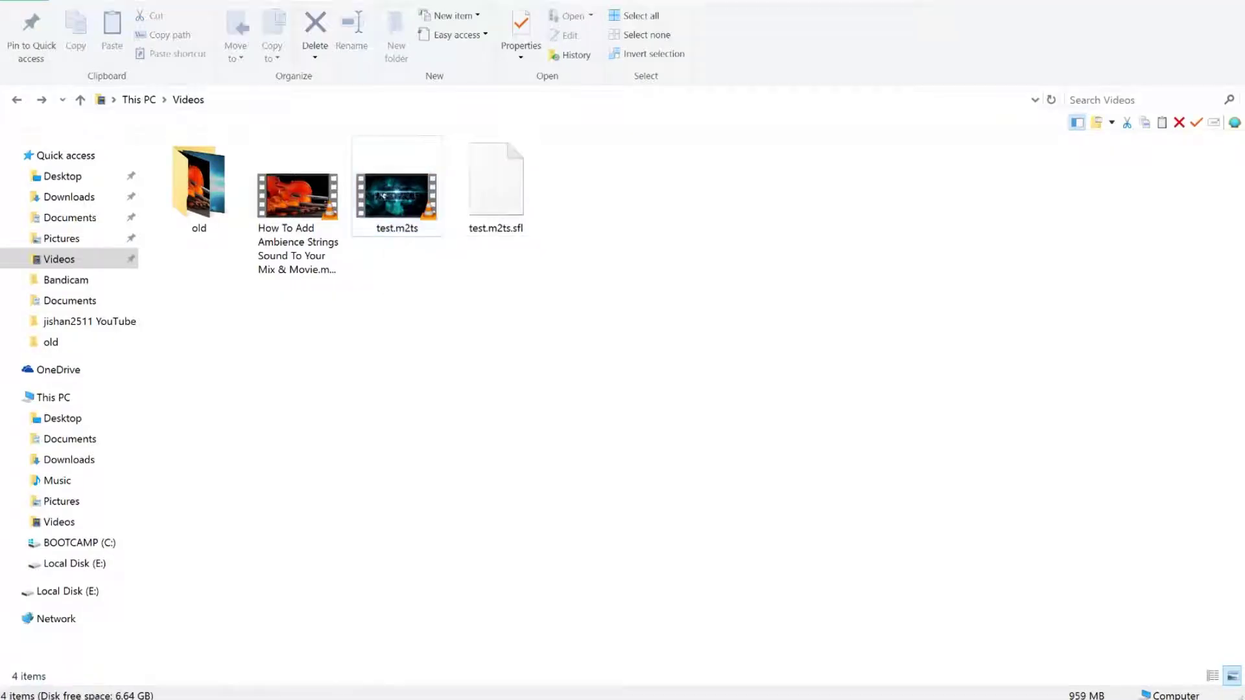
{"action": "left_click", "coordinate": [396, 196]}
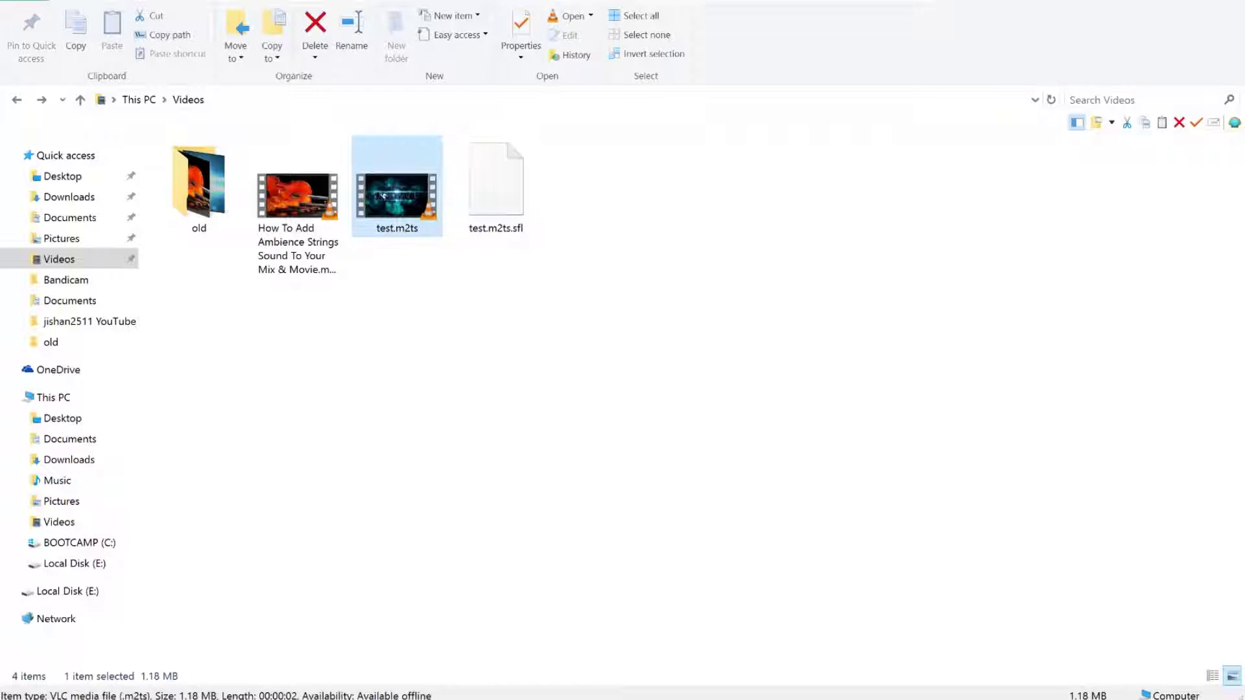
{"action": "double_click", "coordinate": [396, 194]}
{"action": "key", "text": "v"}
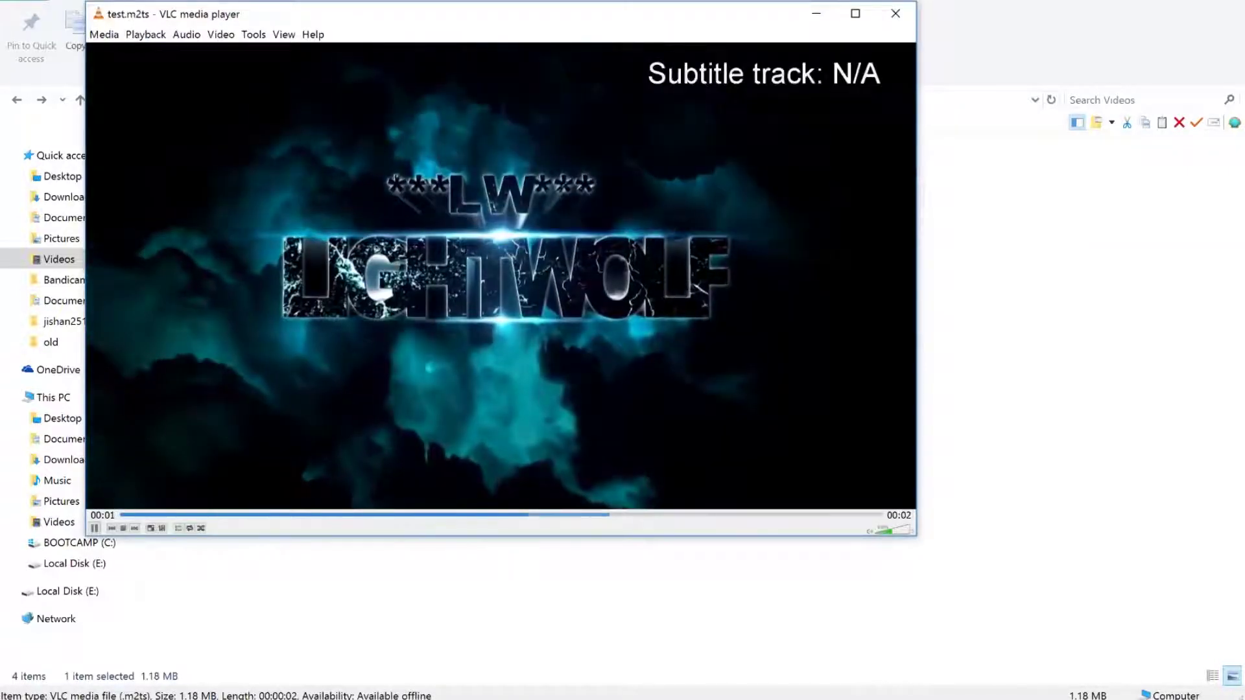
{"action": "key", "text": "space"}
{"action": "right_click", "coordinate": [243, 212]}
{"action": "mouse_move", "coordinate": [279, 308]}
{"action": "mouse_move", "coordinate": [428, 309]}
{"action": "left_click", "coordinate": [895, 13]}
{"action": "left_click", "coordinate": [895, 13]}
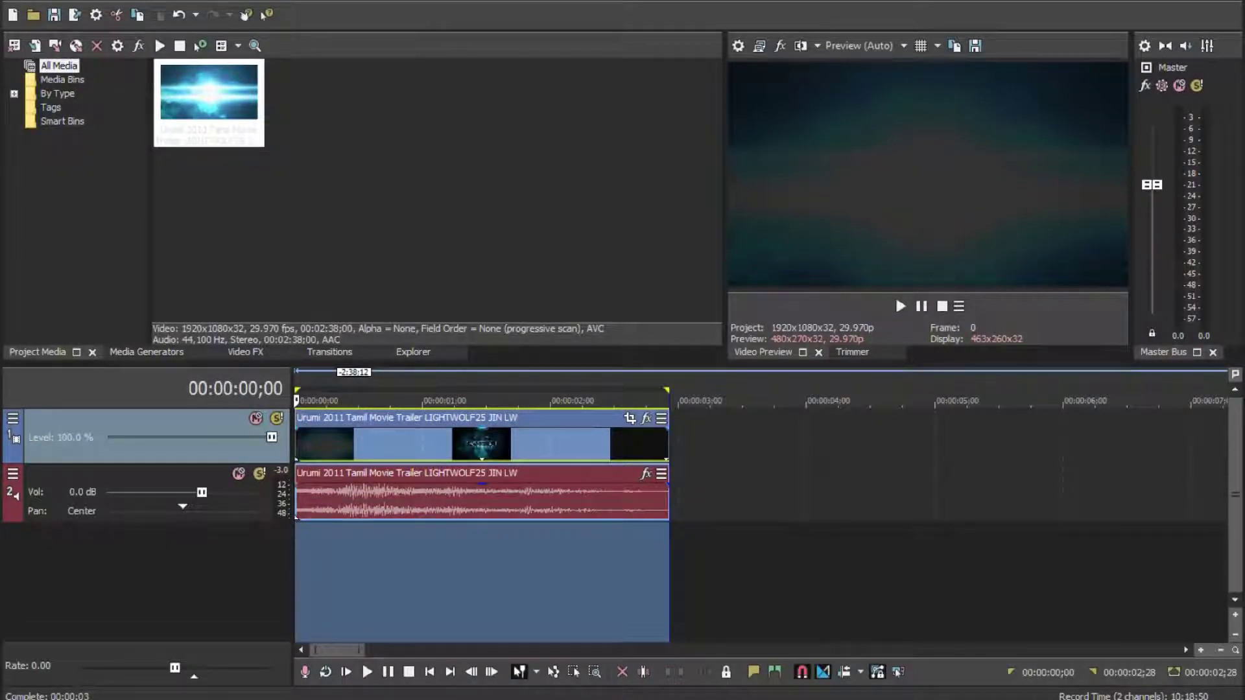
- Set up another render of the project in Wave (Microsoft) format with the Default Template
{"action": "key", "text": "alt+f"}
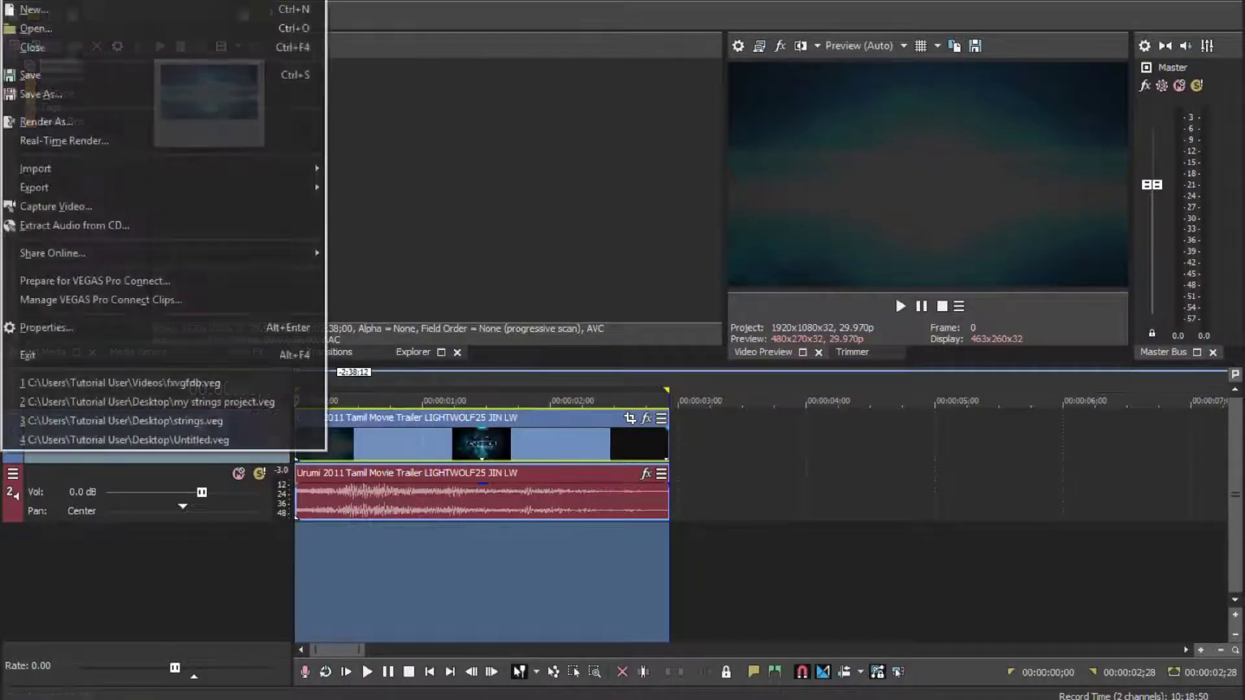
{"action": "left_click", "coordinate": [47, 122]}
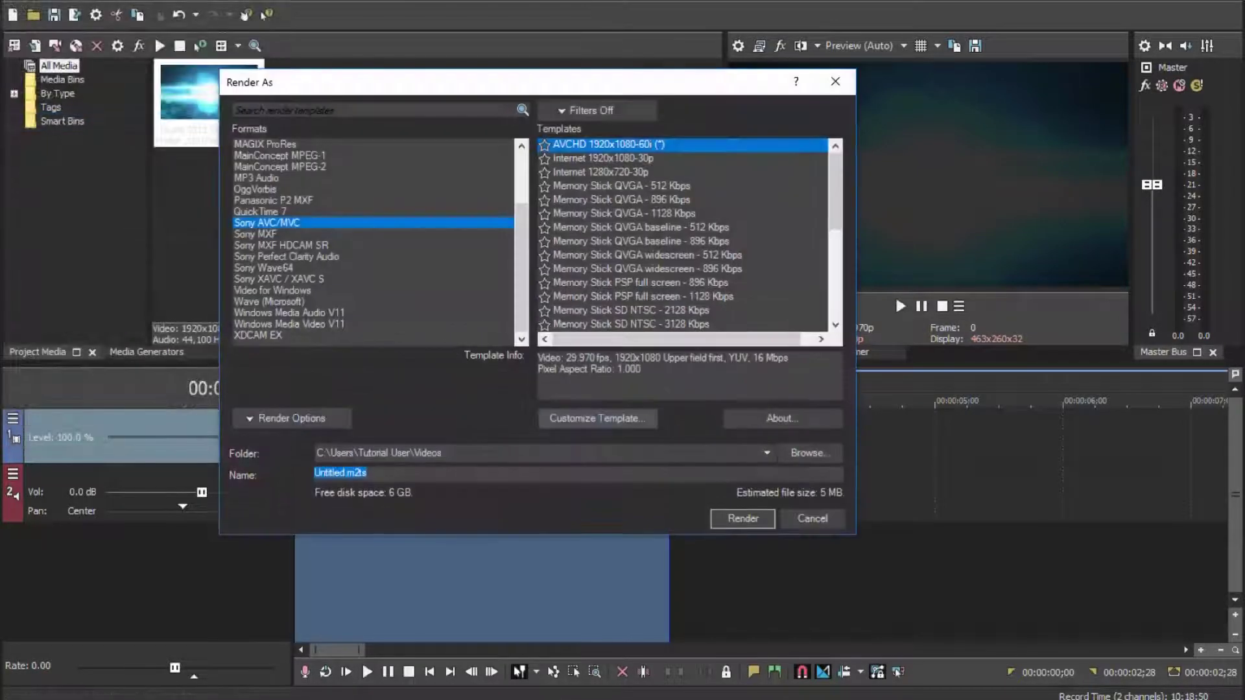
{"action": "left_click", "coordinate": [289, 324]}
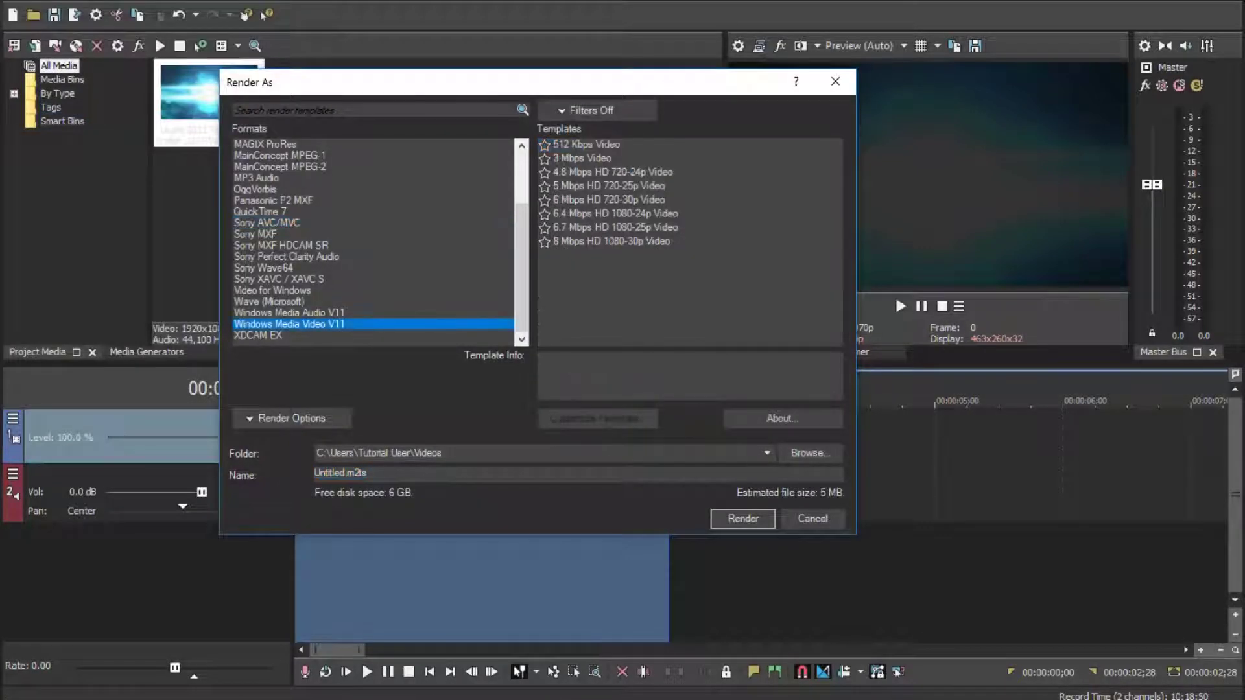
{"action": "left_click", "coordinate": [286, 301]}
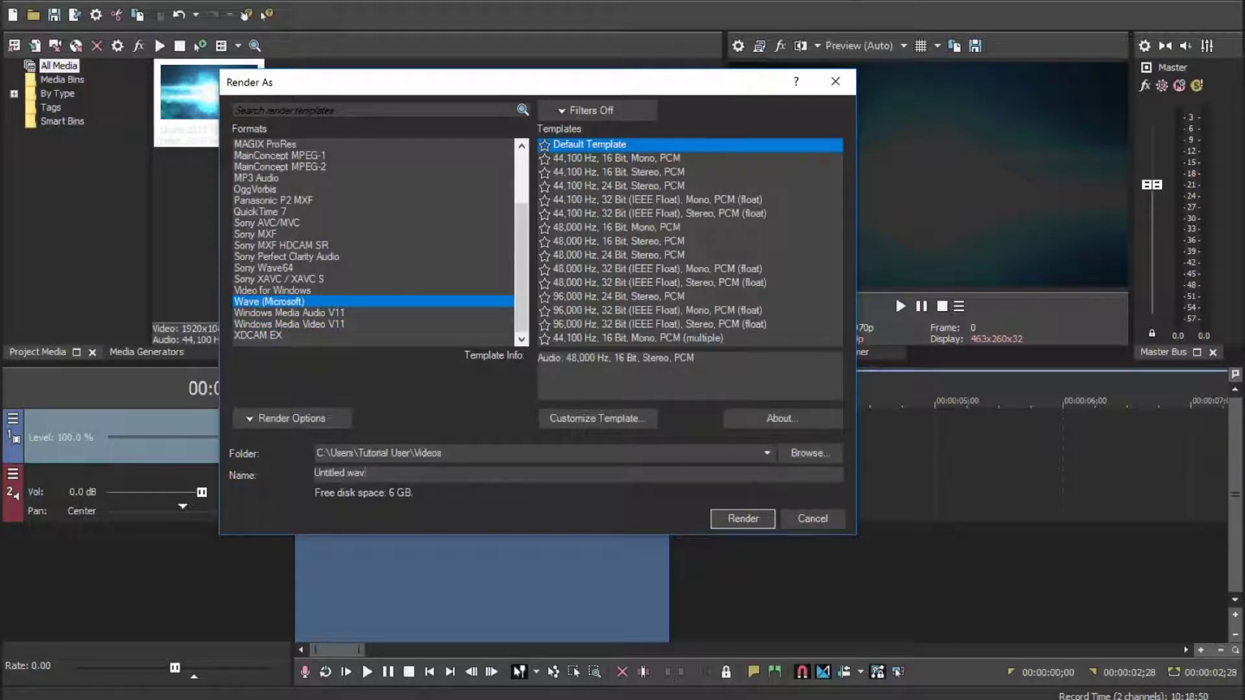
- Name the audio output test wav in the Videos folder, render it, and close the finished render dialog
{"action": "left_click", "coordinate": [810, 452]}
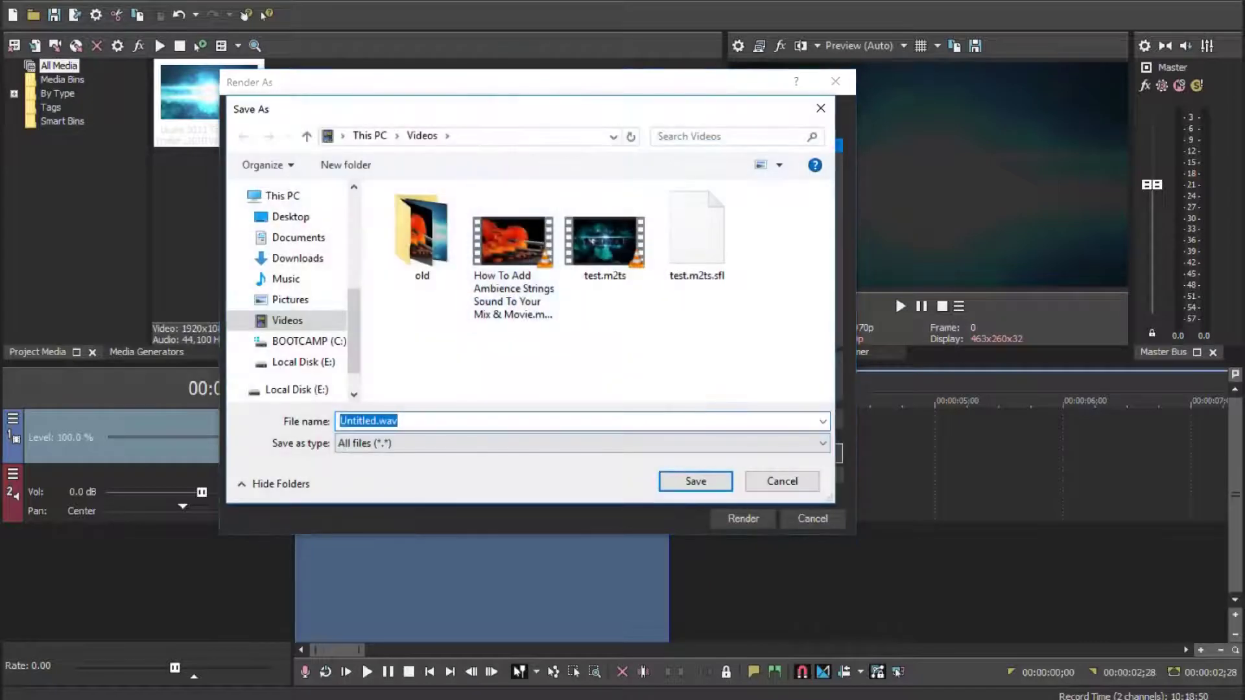
{"action": "type", "text": "test"}
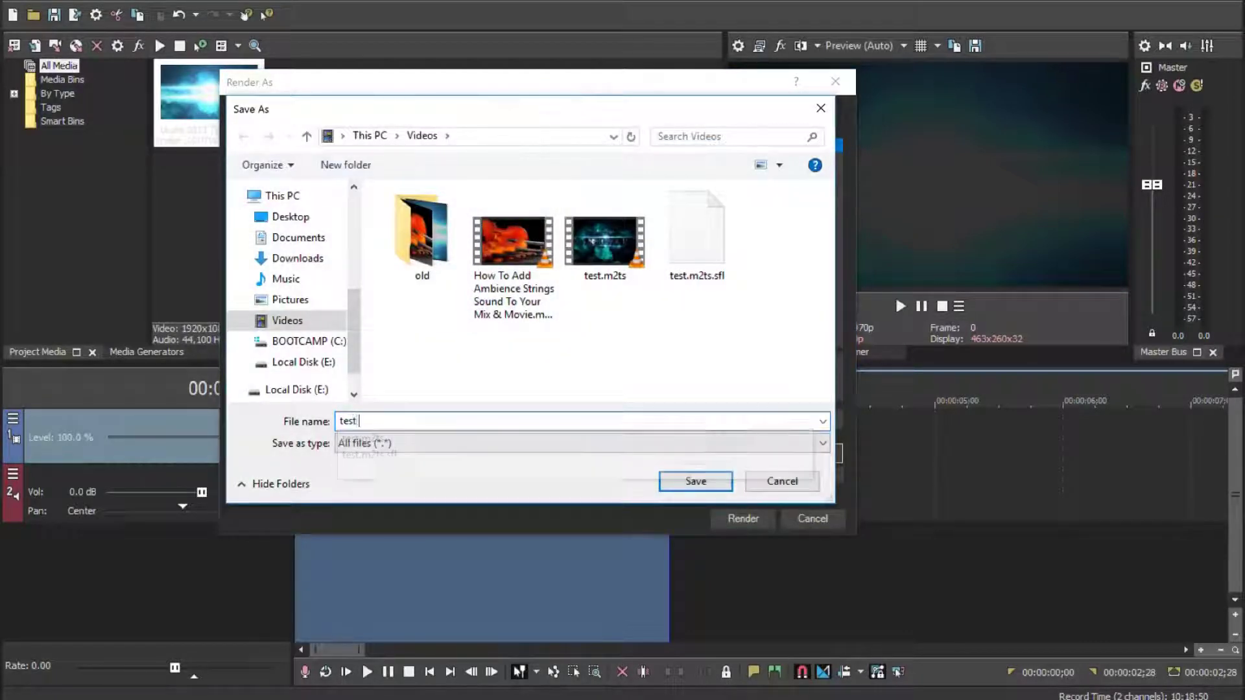
{"action": "type", "text": " wav"}
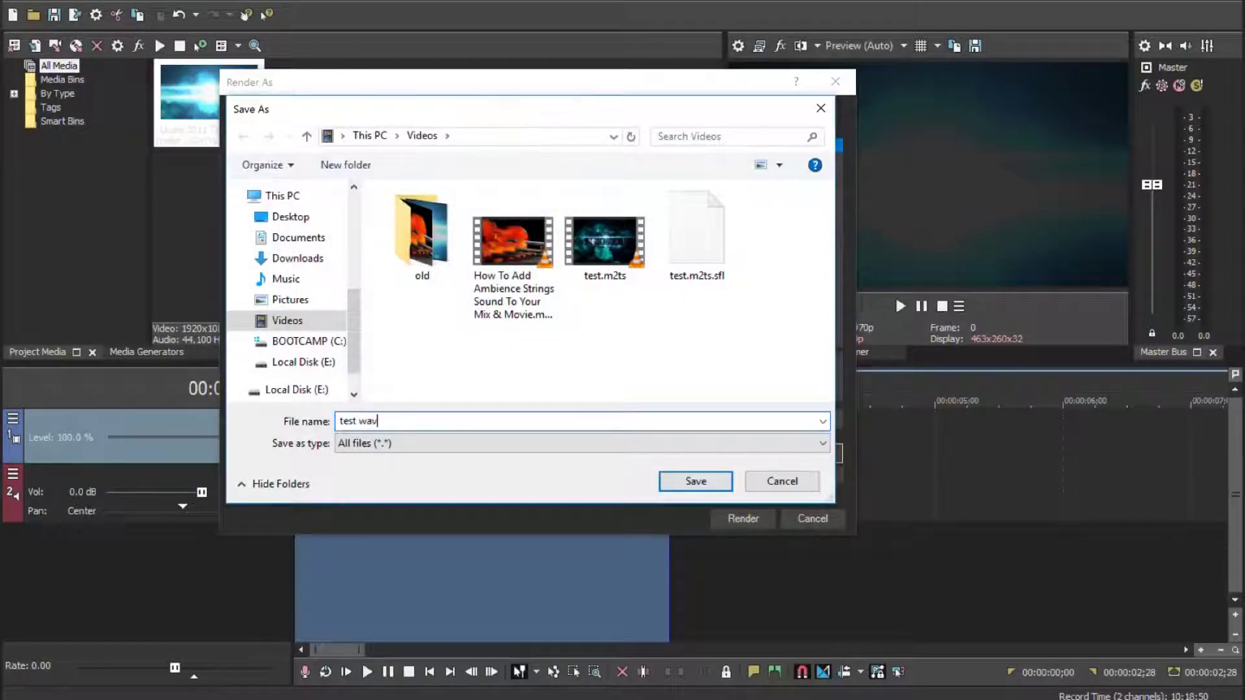
{"action": "key", "text": "Return"}
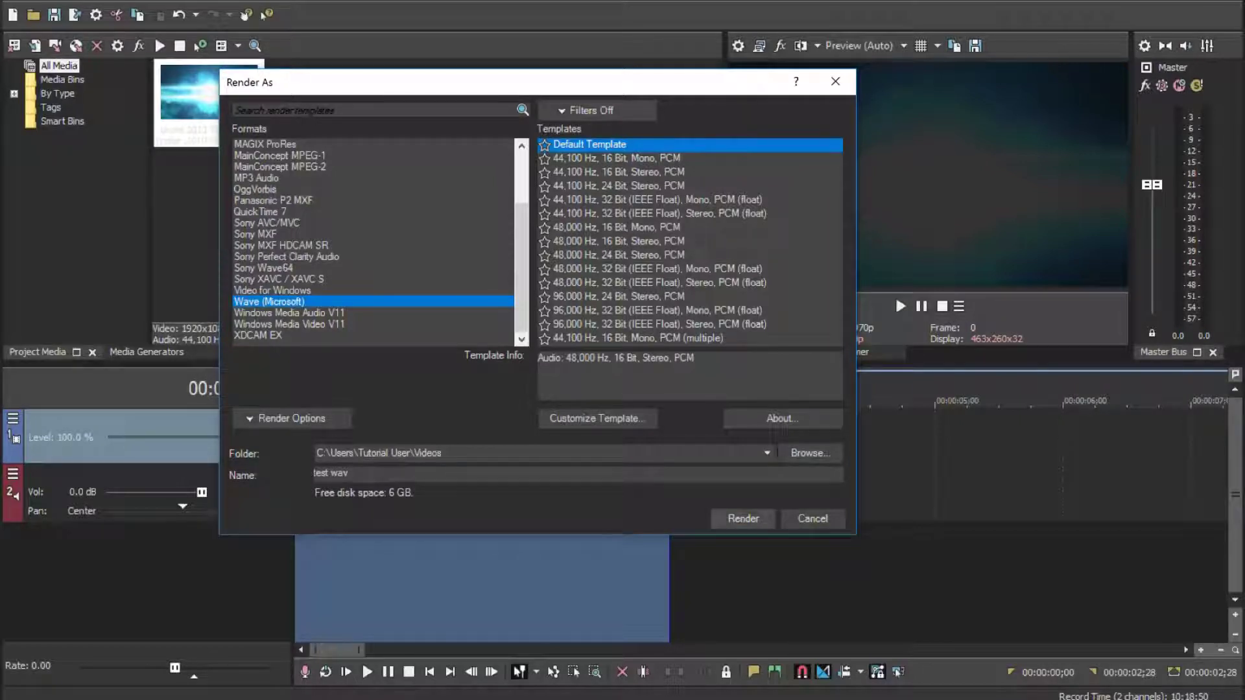
{"action": "left_click", "coordinate": [743, 518]}
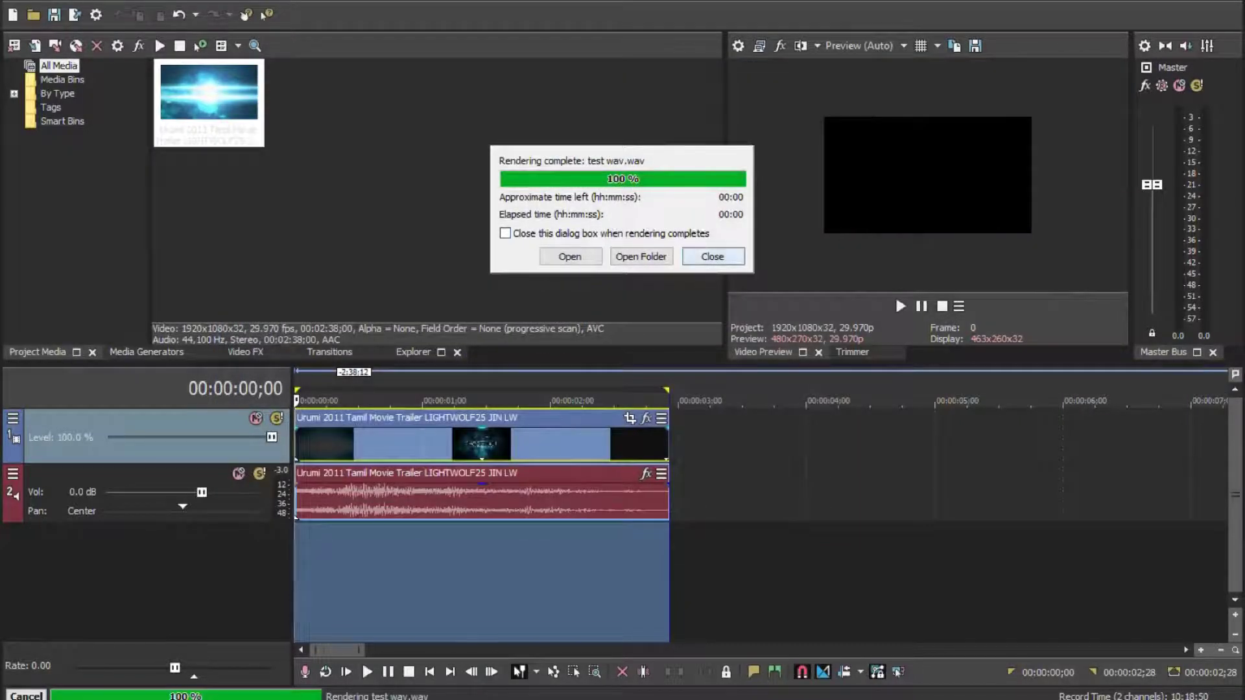
{"action": "left_click", "coordinate": [713, 256]}
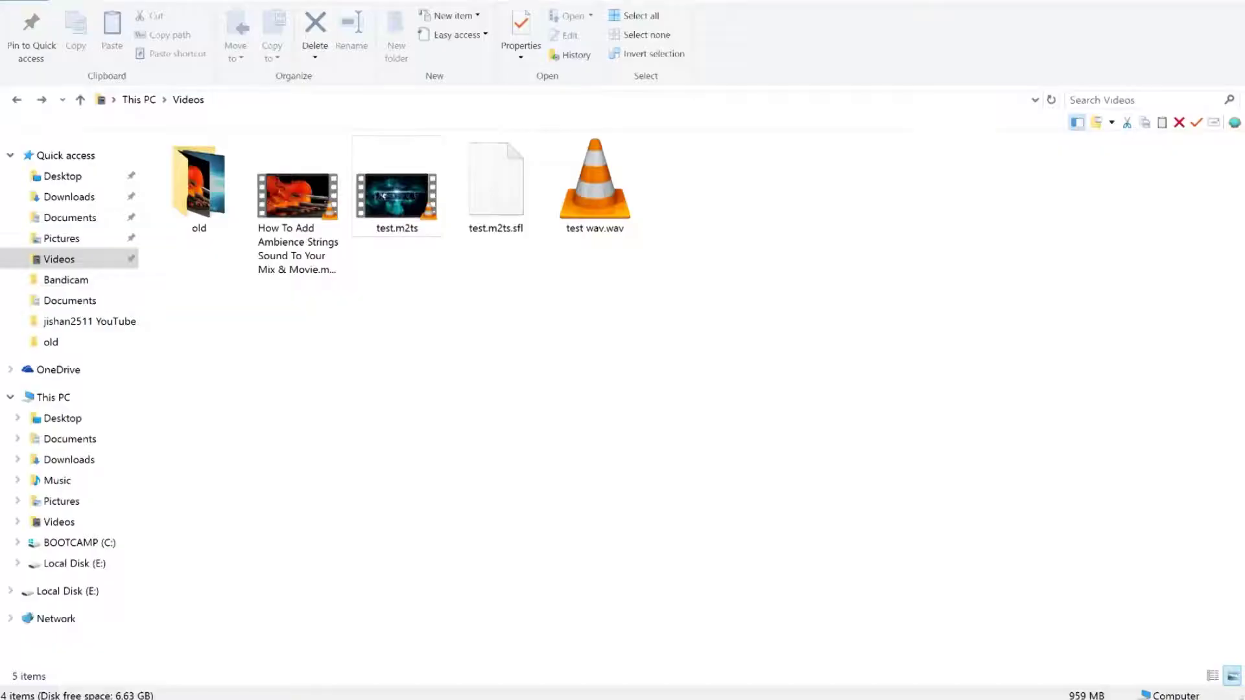
- Examine the rendered files test.m2ts and test wav.wav in the Videos folder
{"action": "left_click", "coordinate": [397, 194]}
{"action": "left_click", "coordinate": [648, 363]}
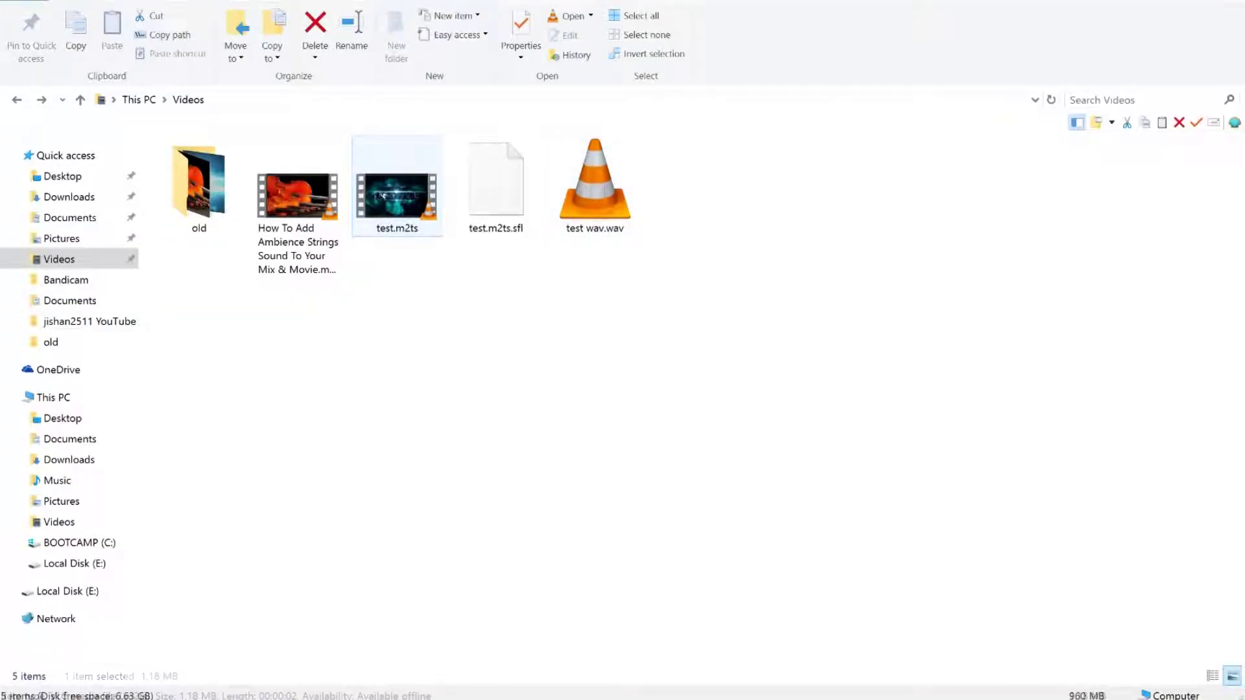
{"action": "left_click", "coordinate": [595, 188]}
{"action": "left_click", "coordinate": [551, 324]}
{"action": "left_click", "coordinate": [397, 194]}
{"action": "left_click", "coordinate": [551, 325]}
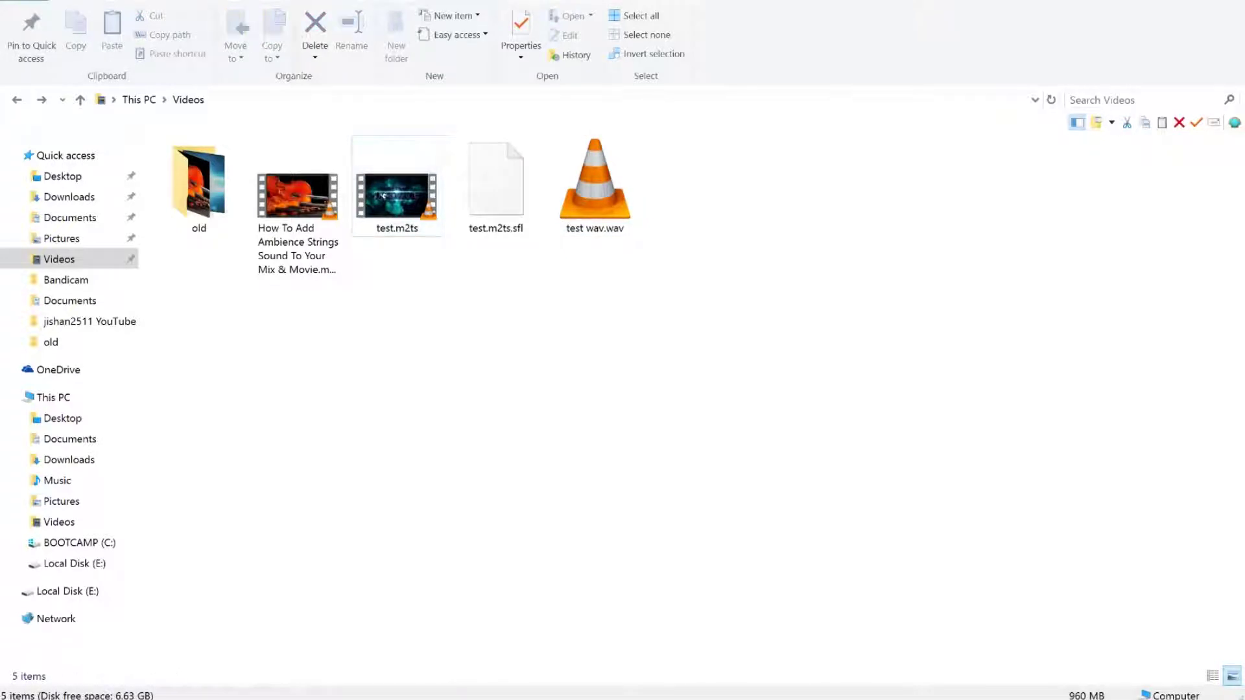
- Switch to Chrome, open the VideoHelp page from the ts muxer search results, and download tsMuxeR 2.6.12 for Windows
{"action": "key", "text": "ctrl+space"}
{"action": "key", "text": "ctrl+space"}
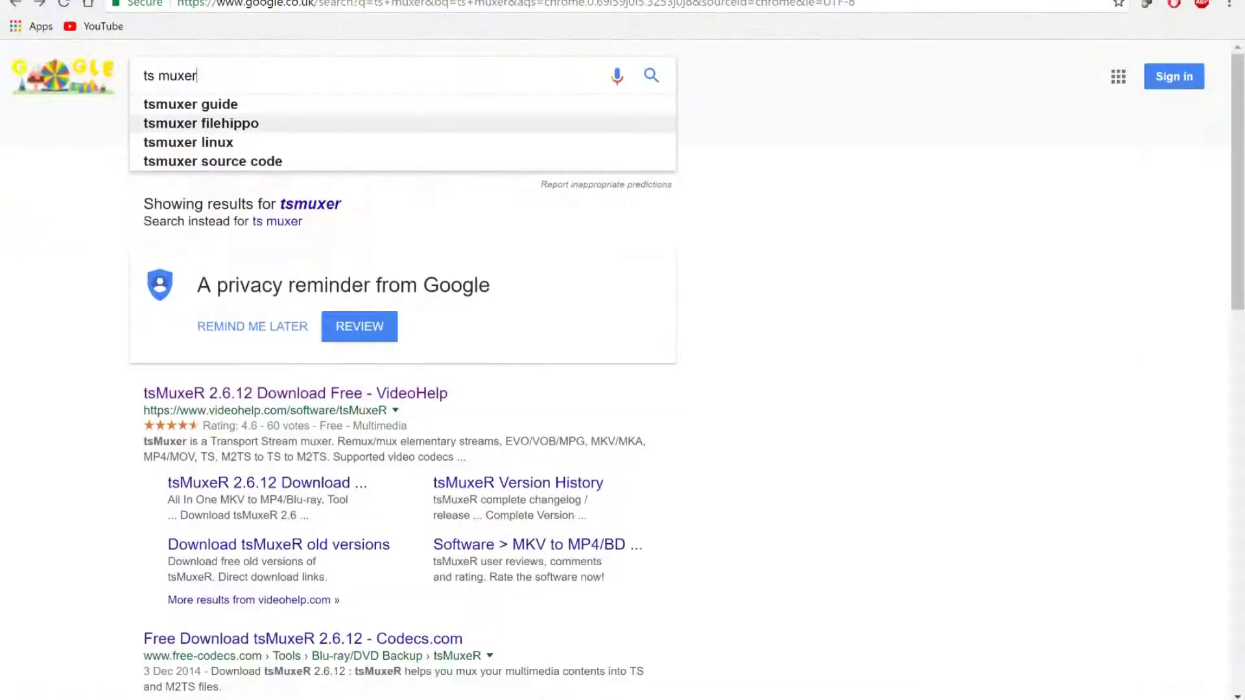
{"action": "key", "text": "ctrl+a"}
{"action": "left_click", "coordinate": [198, 76]}
{"action": "left_click_drag", "start_coordinate": [198, 76], "coordinate": [177, 77]}
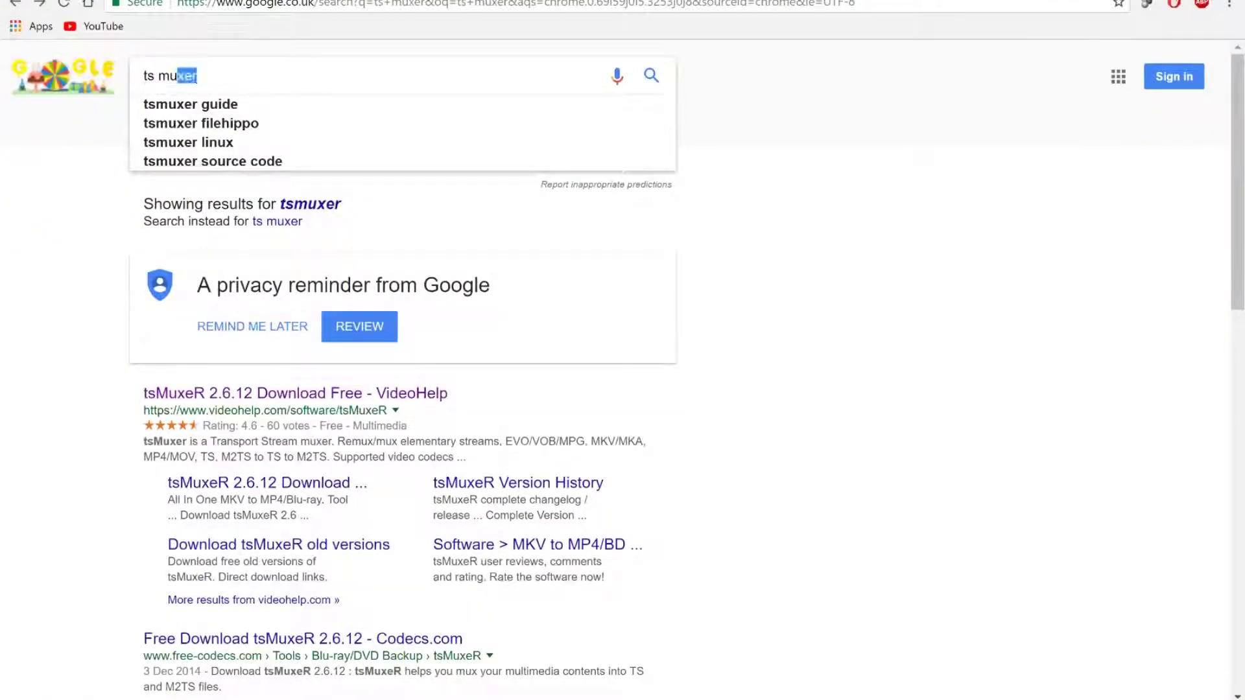
{"action": "left_click", "coordinate": [295, 394]}
{"action": "left_click", "coordinate": [295, 393]}
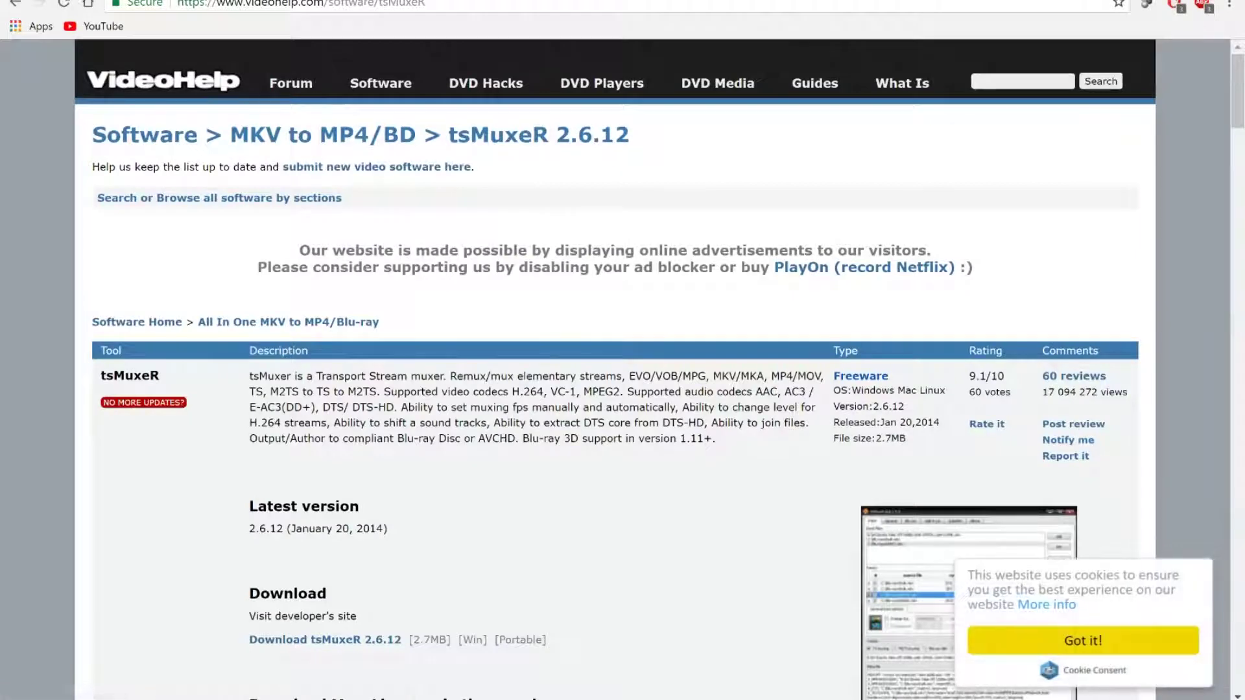
{"action": "scroll", "coordinate": [616, 389], "scroll_direction": "down", "scroll_amount": 3}
{"action": "left_click", "coordinate": [325, 466]}
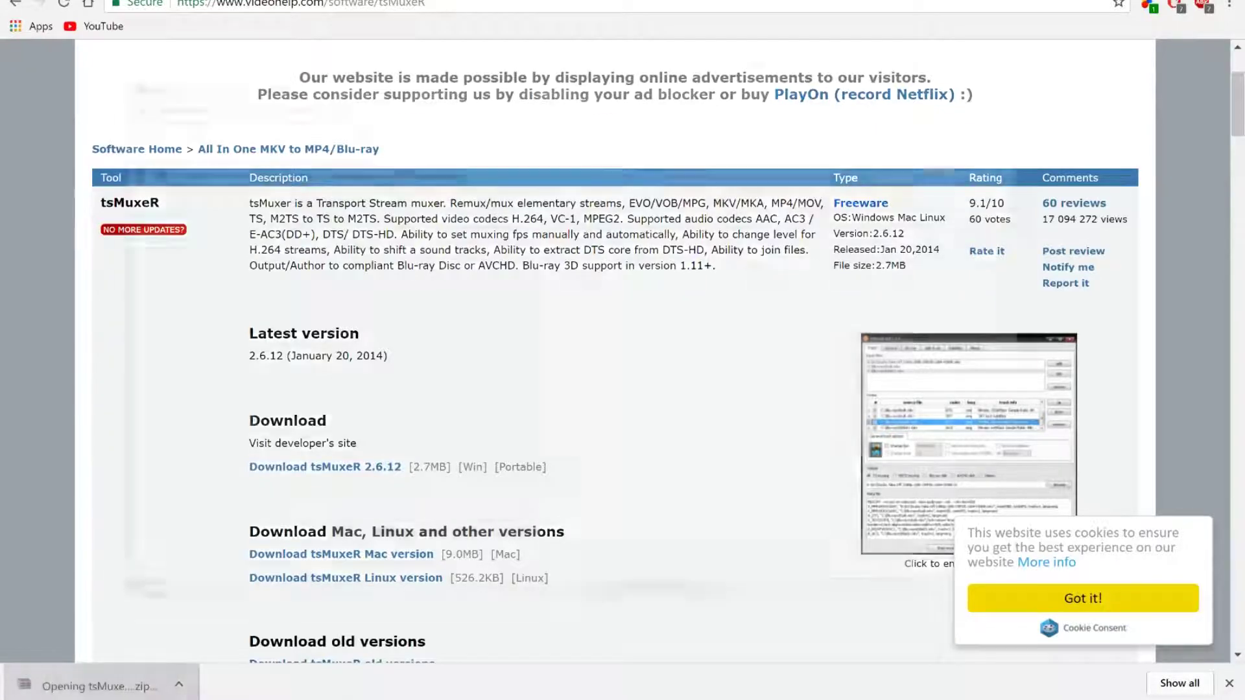
- Extract all files from the tsMuxeR archive into a new folder tsMuxeR_2.6.12 (1) in Videos and close WinRAR
{"action": "key", "text": "ctrl+a"}
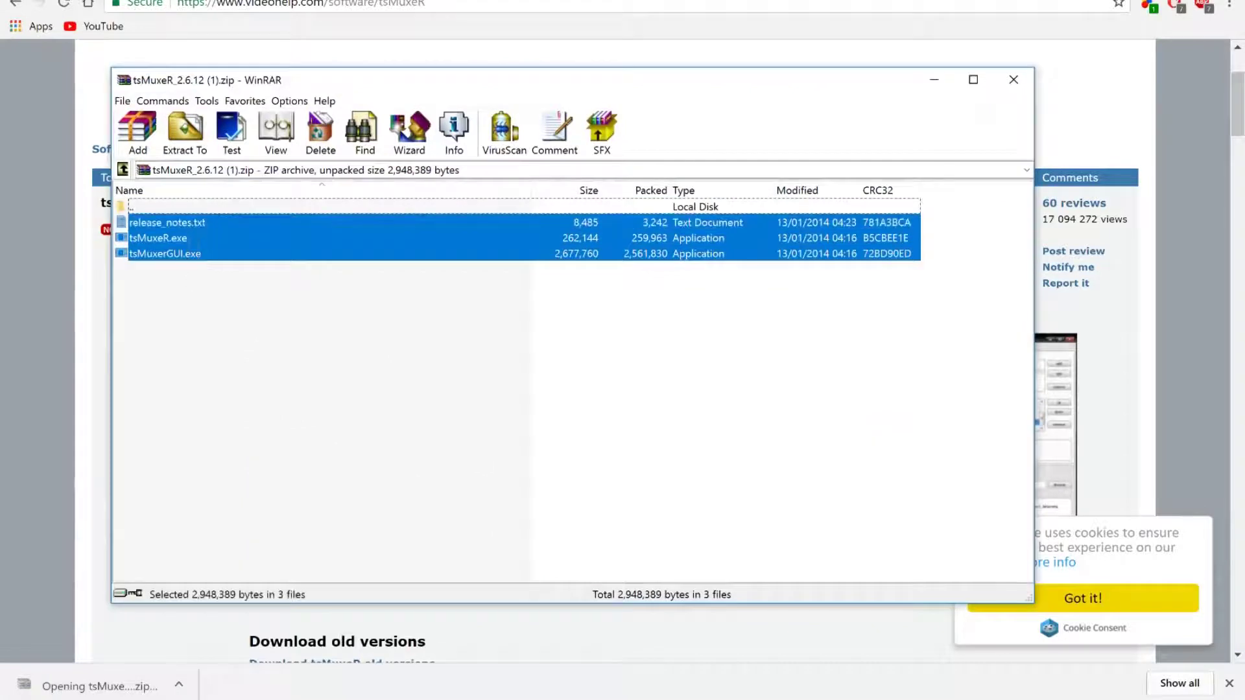
{"action": "key", "text": "alt+e"}
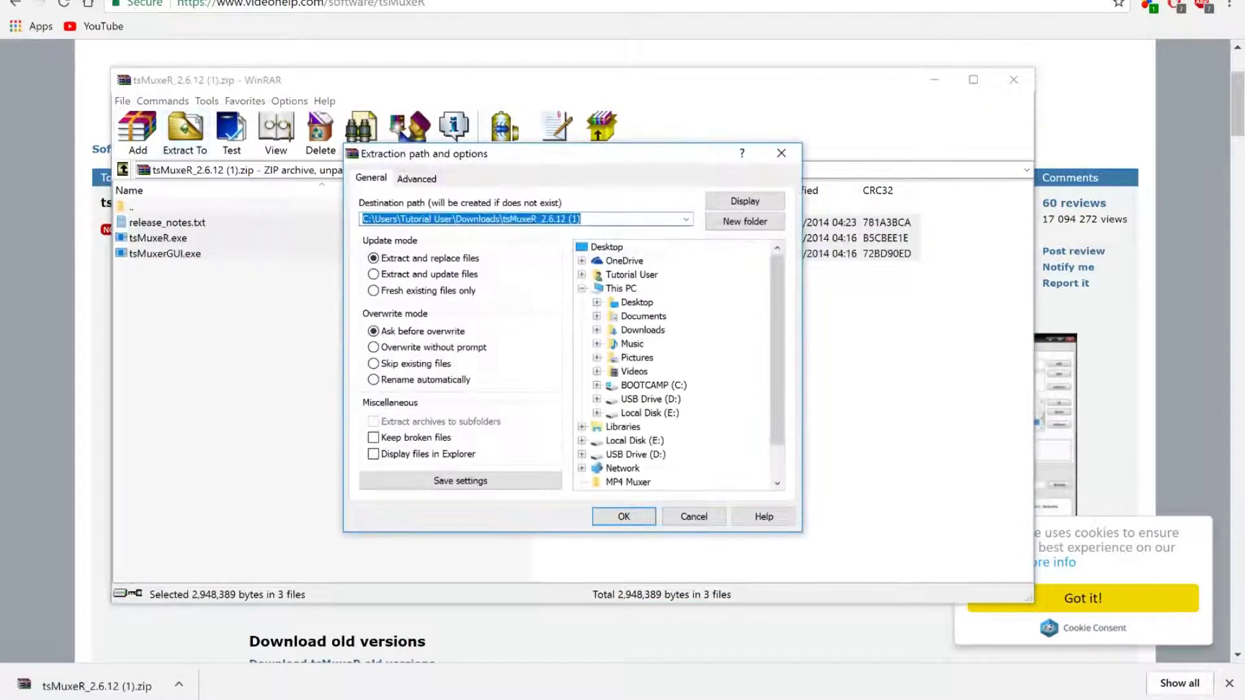
{"action": "left_click", "coordinate": [635, 372]}
{"action": "left_click", "coordinate": [745, 222]}
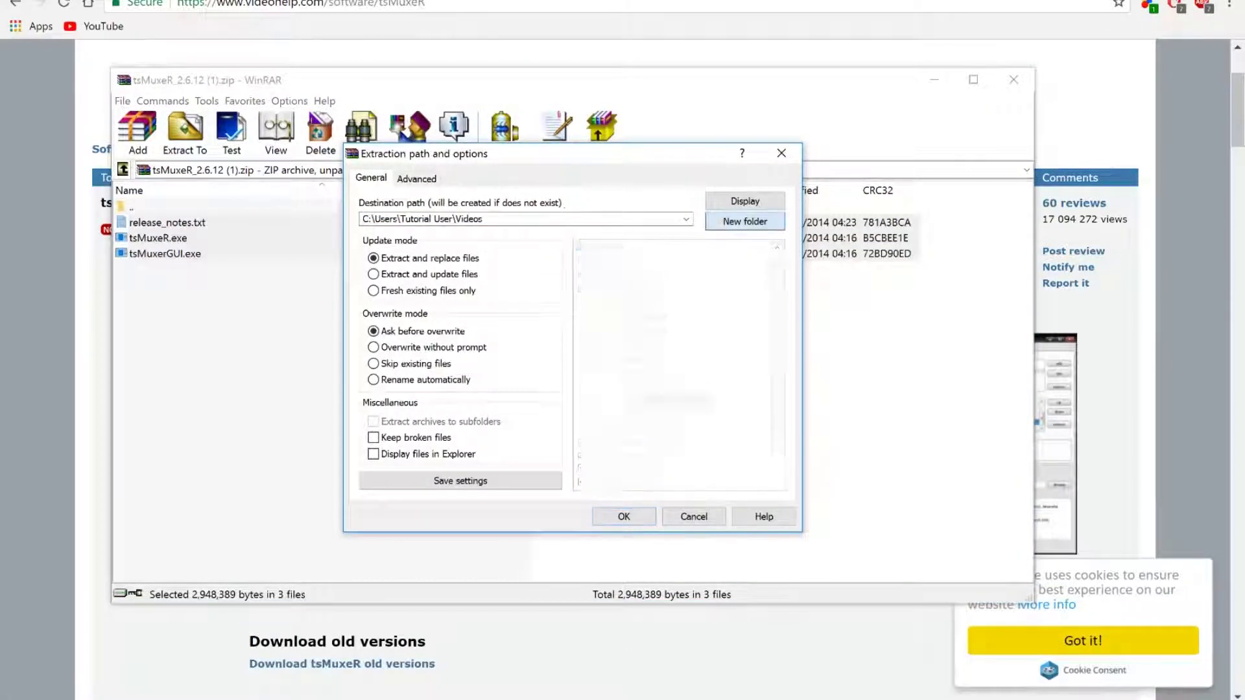
{"action": "left_click", "coordinate": [624, 516]}
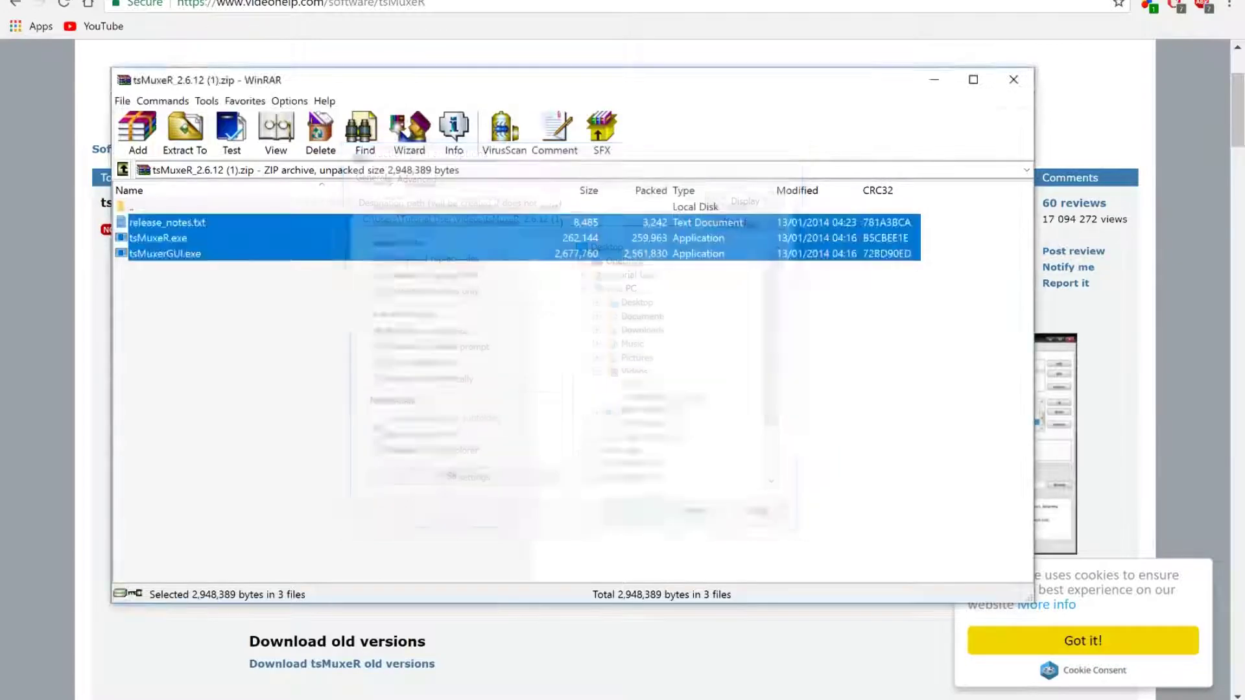
{"action": "left_click", "coordinate": [1013, 79]}
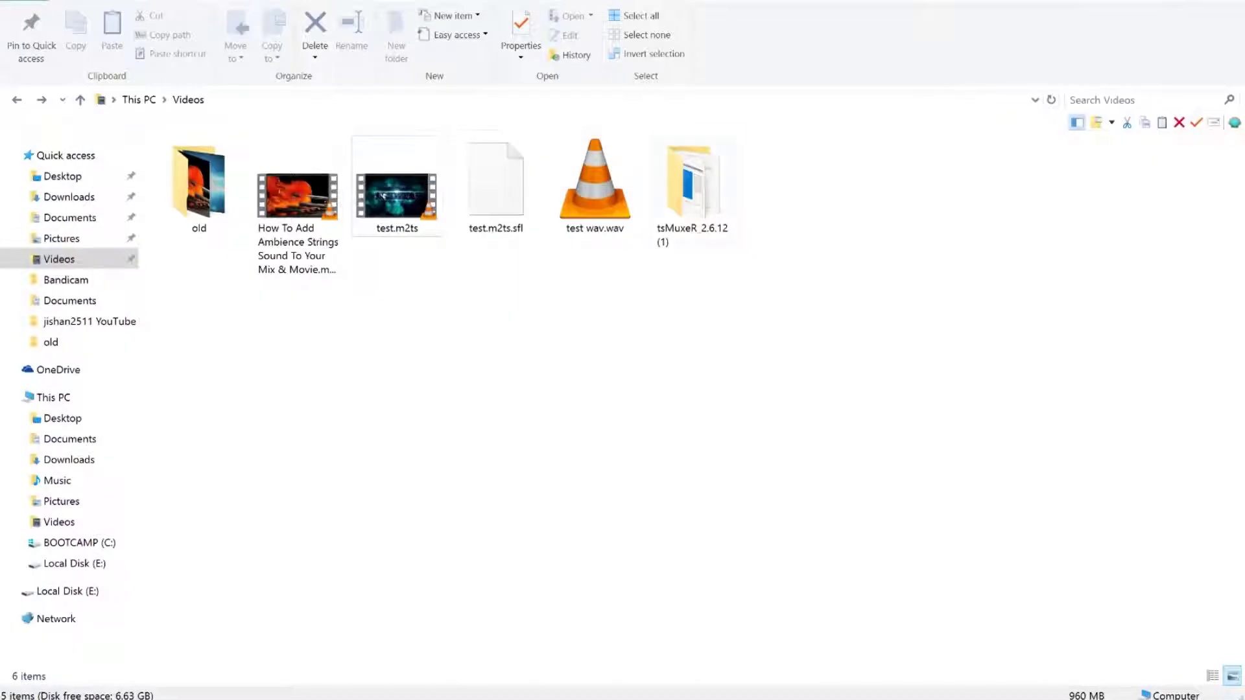
- Open the extracted tsMuxeR_2.6.12 (1) folder in Videos and launch tsMuxerGUI.exe
{"action": "left_click", "coordinate": [694, 193]}
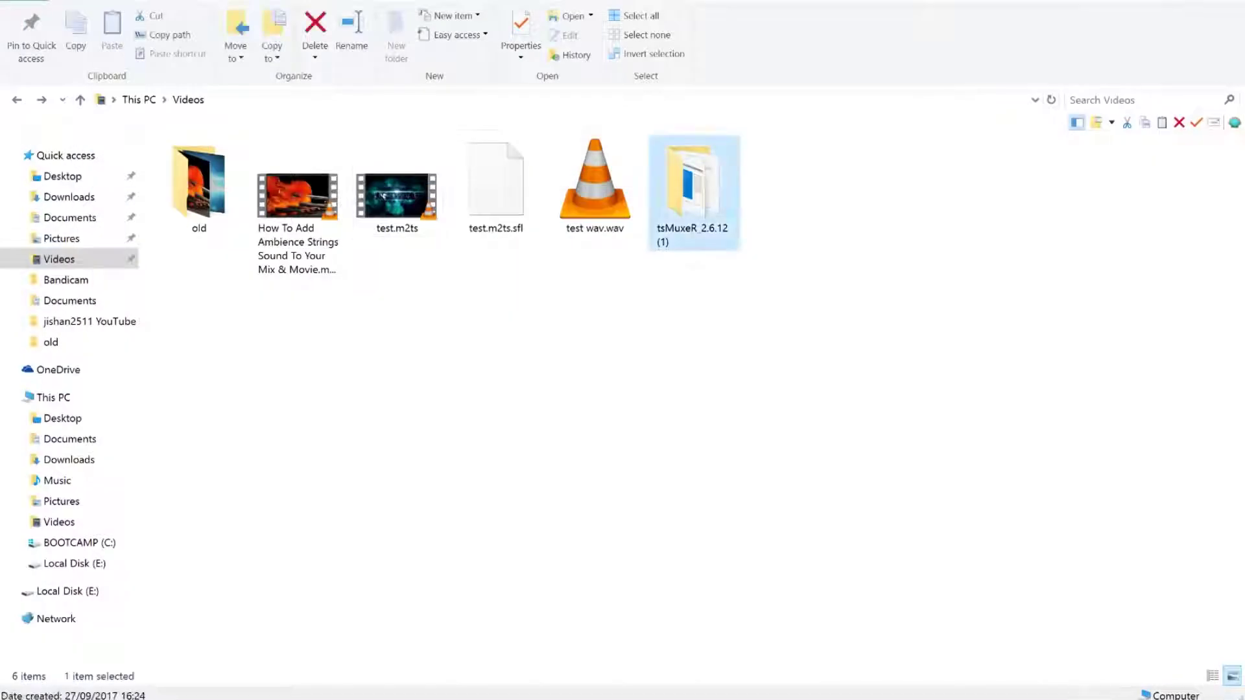
{"action": "double_click", "coordinate": [694, 193]}
{"action": "left_click", "coordinate": [397, 187]}
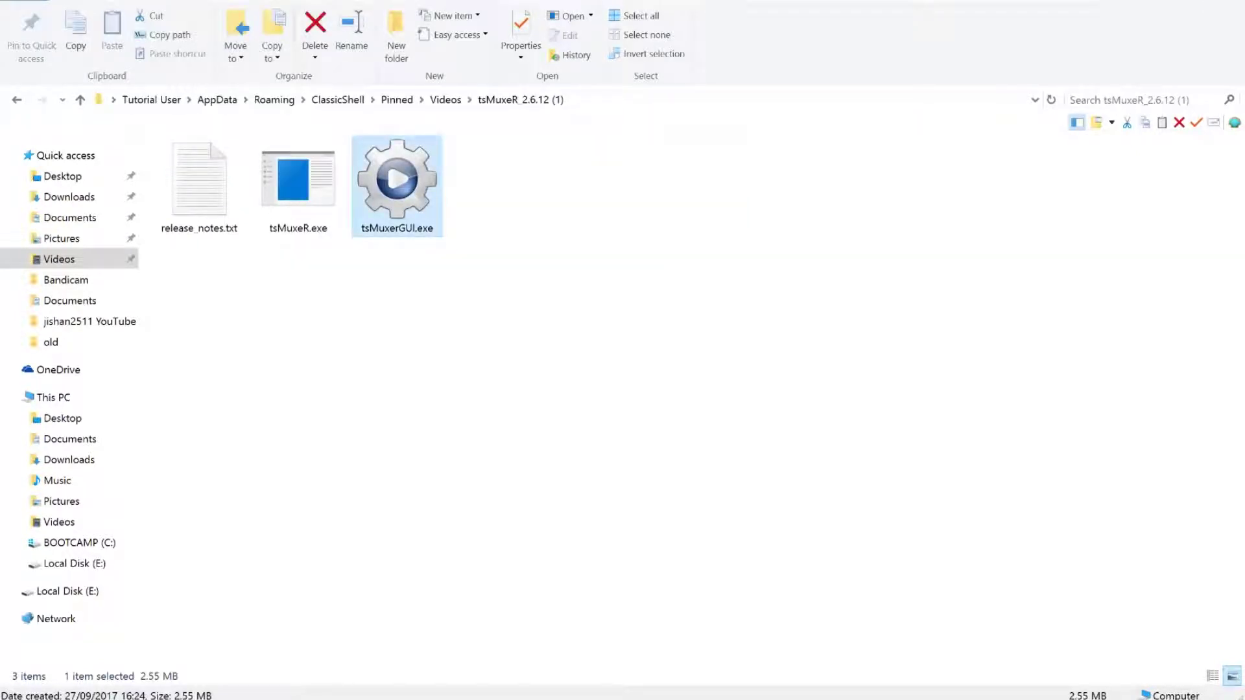
{"action": "key", "text": "Return"}
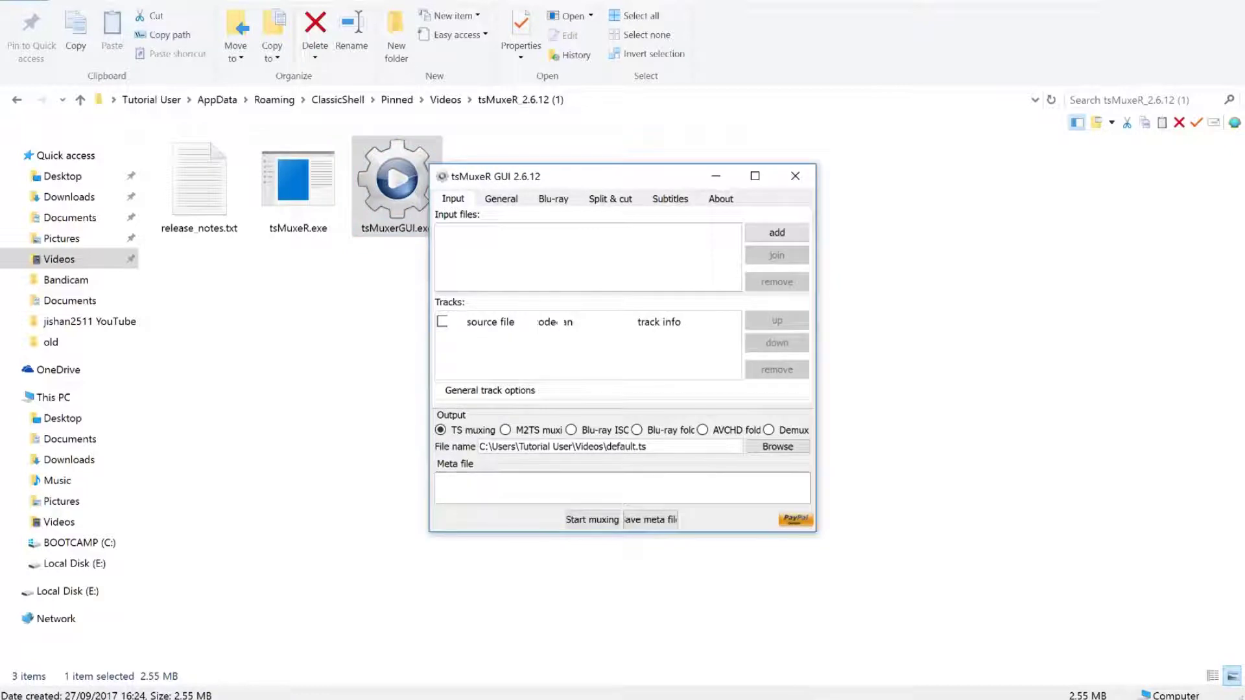
- Add test.m2ts and test wav.wav from the Videos folder to tsMuxeR's input files
{"action": "left_click_drag", "start_coordinate": [603, 176], "coordinate": [685, 158]}
{"action": "left_click", "coordinate": [60, 259]}
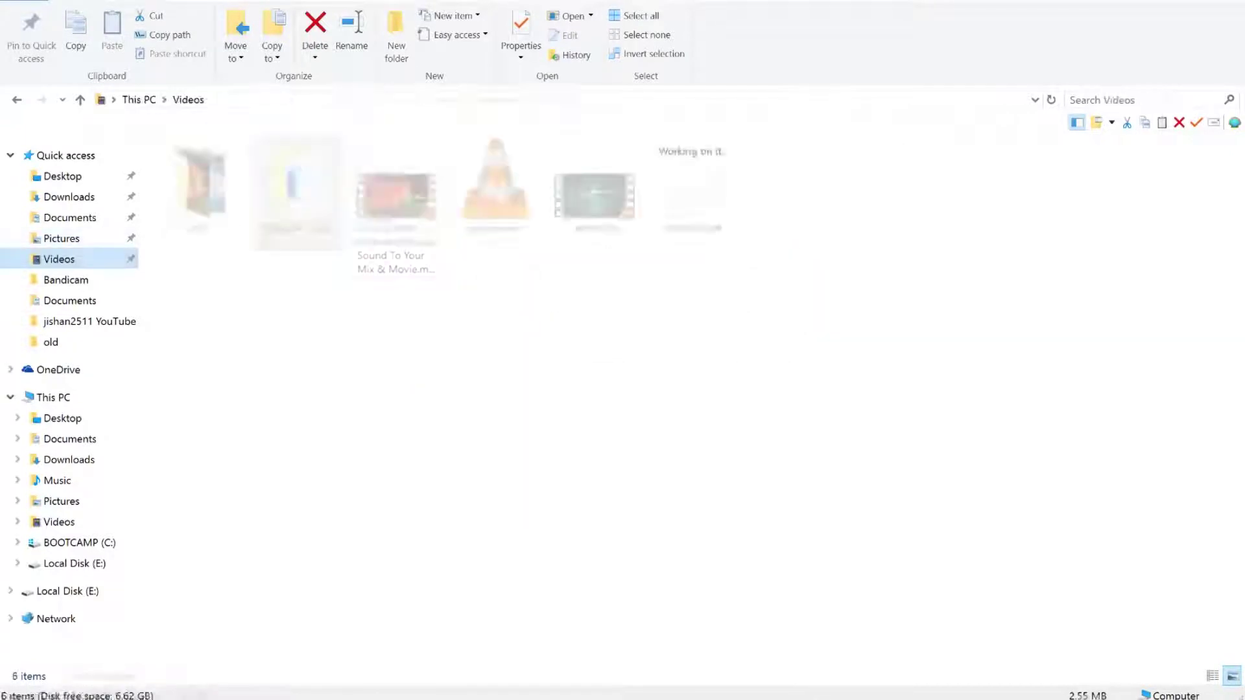
{"action": "left_click", "coordinate": [468, 337]}
{"action": "key", "text": "alt+Tab"}
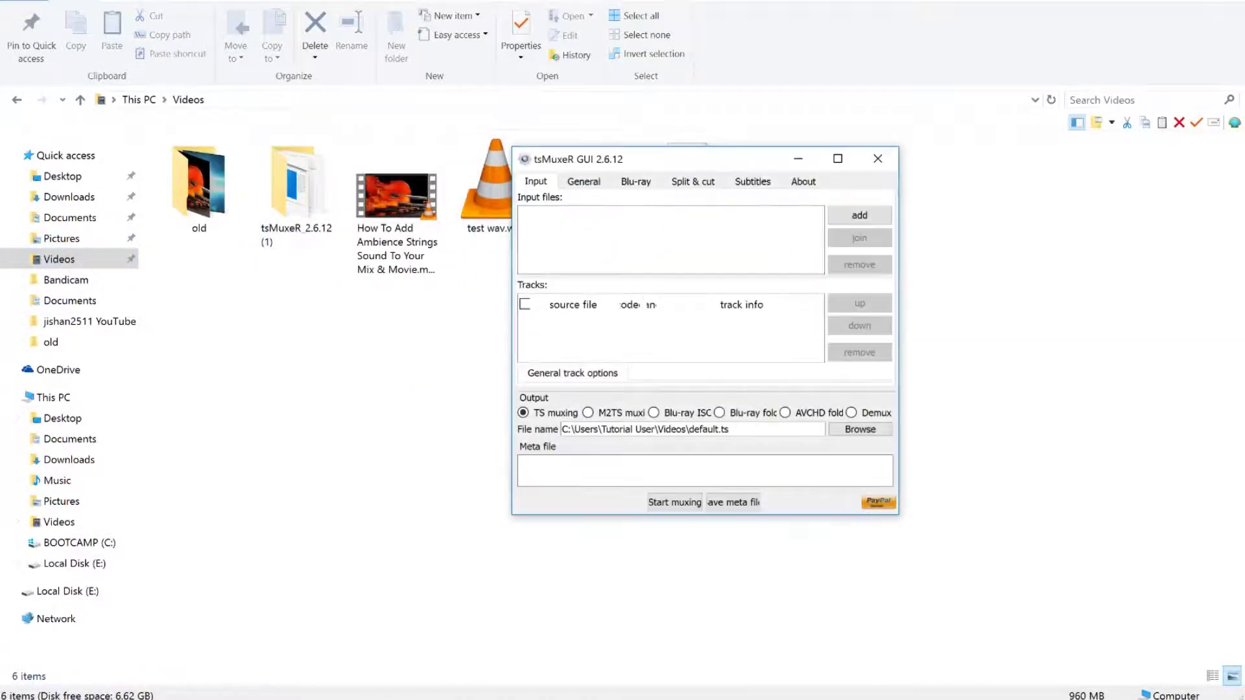
{"action": "left_click_drag", "start_coordinate": [648, 158], "coordinate": [828, 266]}
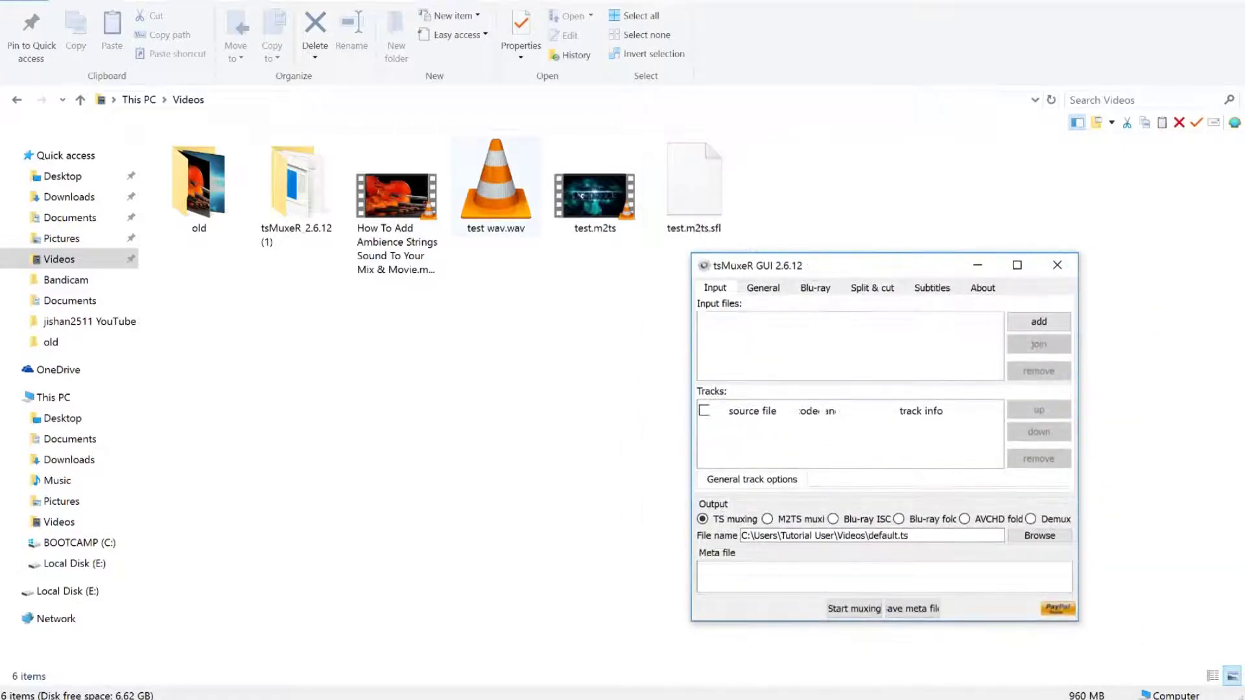
{"action": "left_click_drag", "start_coordinate": [594, 192], "coordinate": [824, 346]}
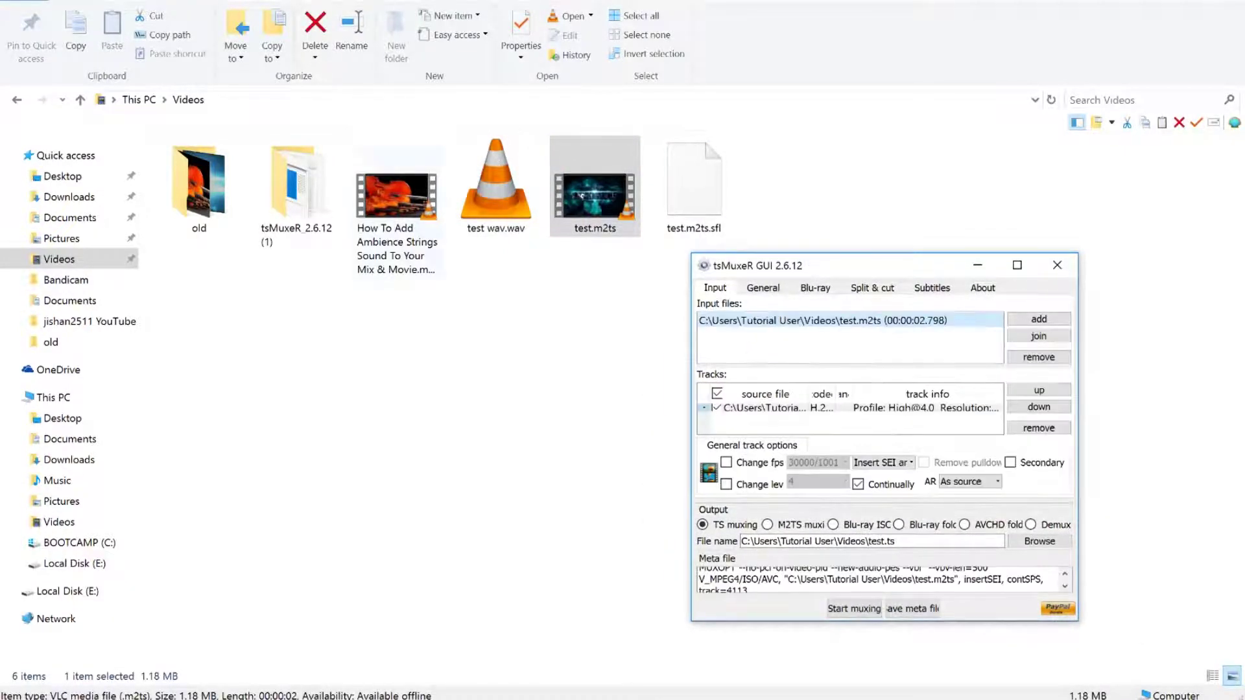
{"action": "left_click_drag", "start_coordinate": [496, 191], "coordinate": [791, 344]}
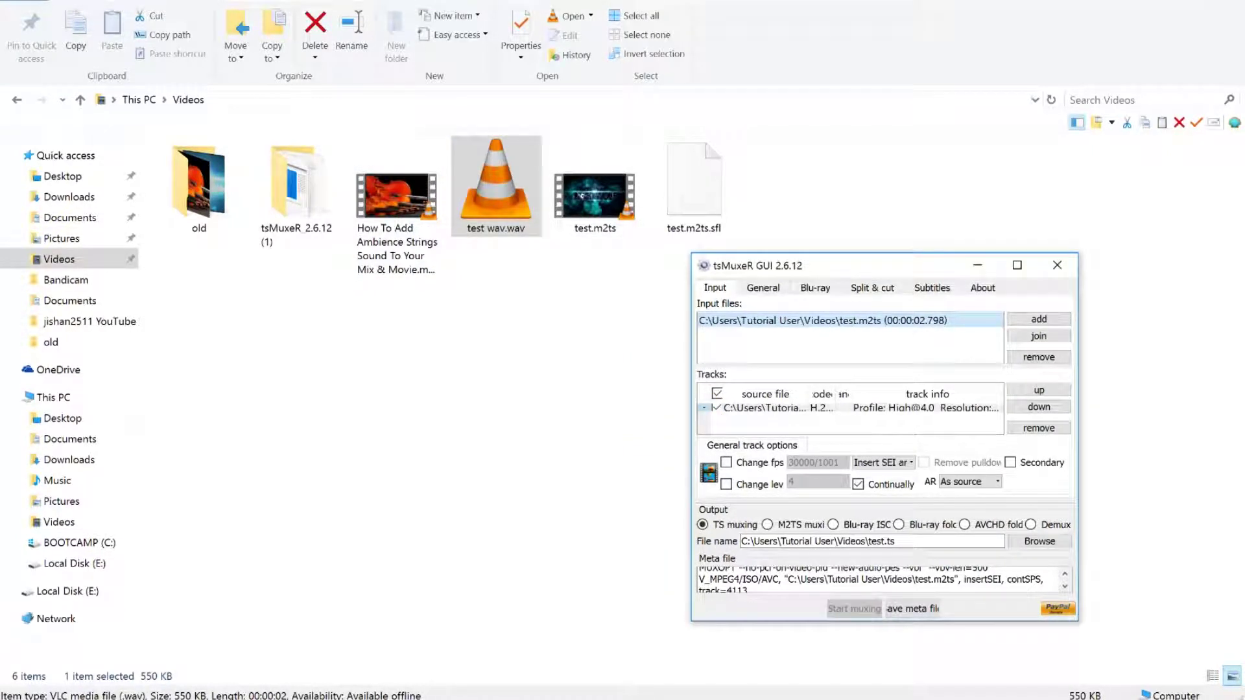
- Maximize tsMuxeR, mux the video and audio tracks into test.ts, and close the finished progress dialog
{"action": "left_click", "coordinate": [1017, 265]}
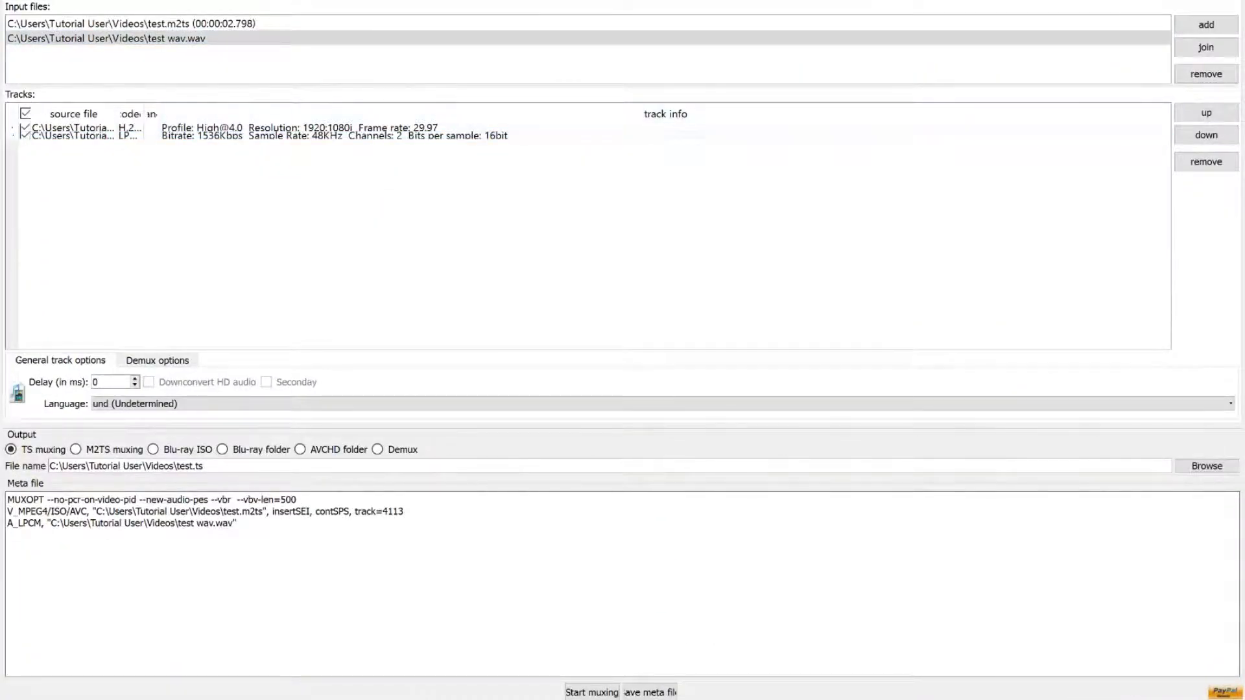
{"action": "left_click", "coordinate": [665, 136]}
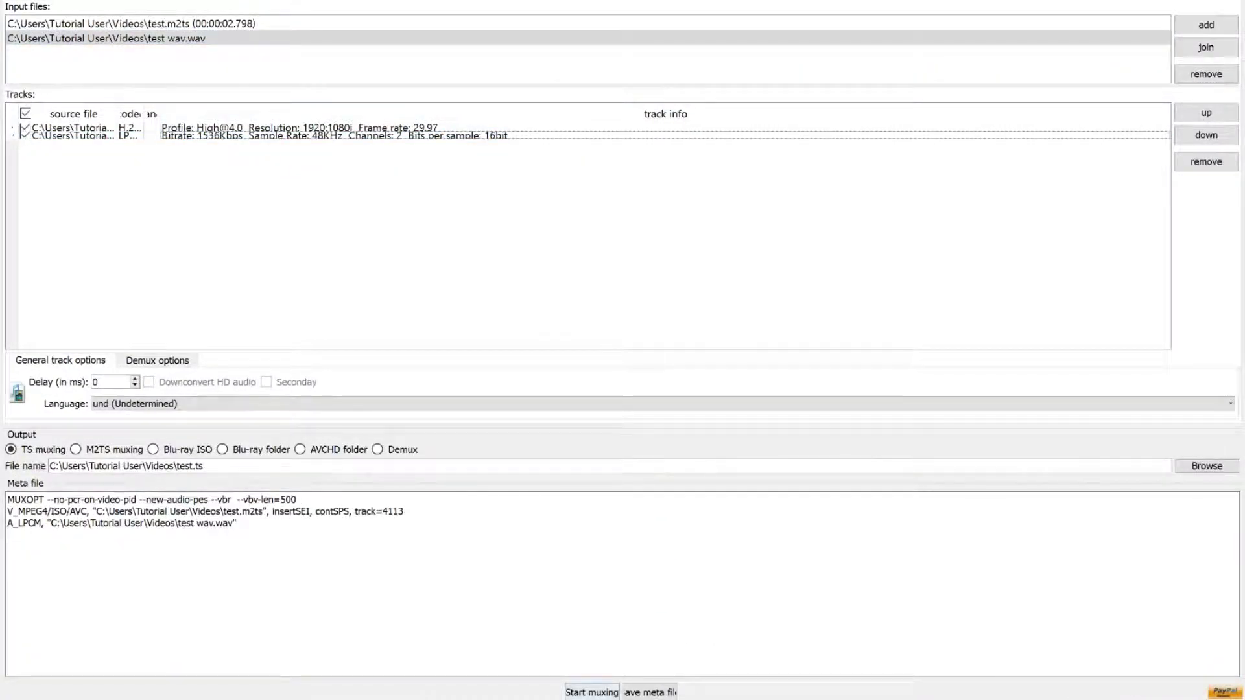
{"action": "left_click", "coordinate": [592, 692]}
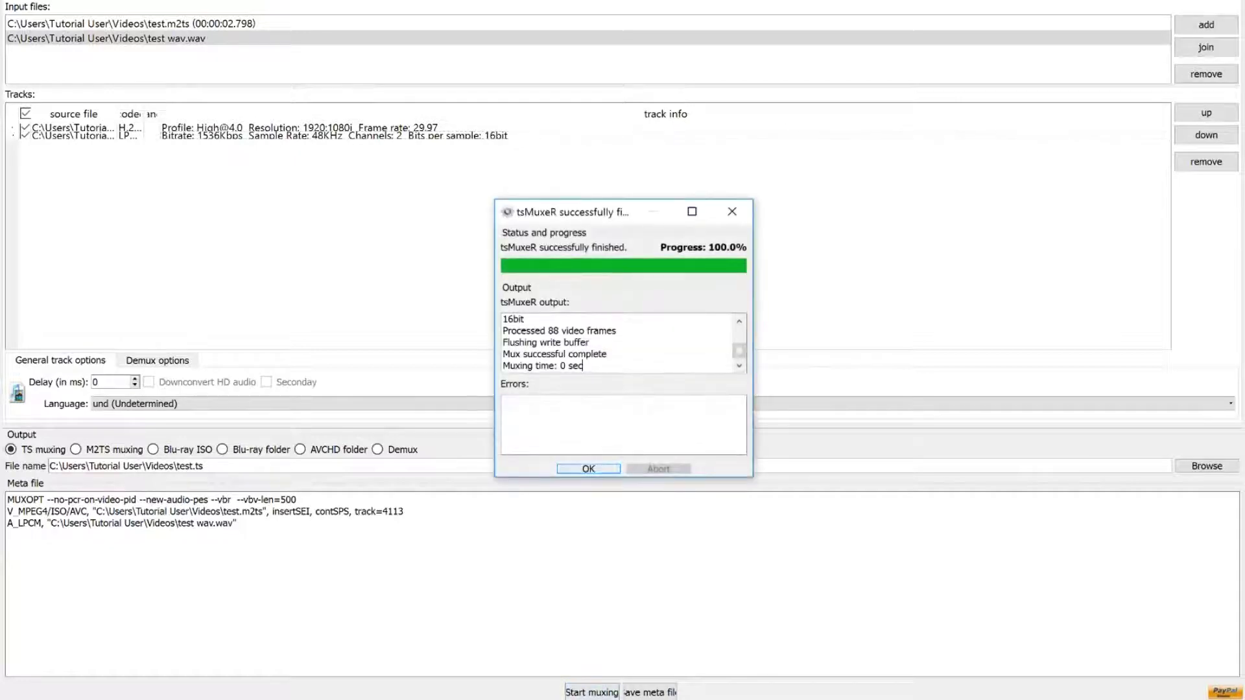
{"action": "key", "text": "Return"}
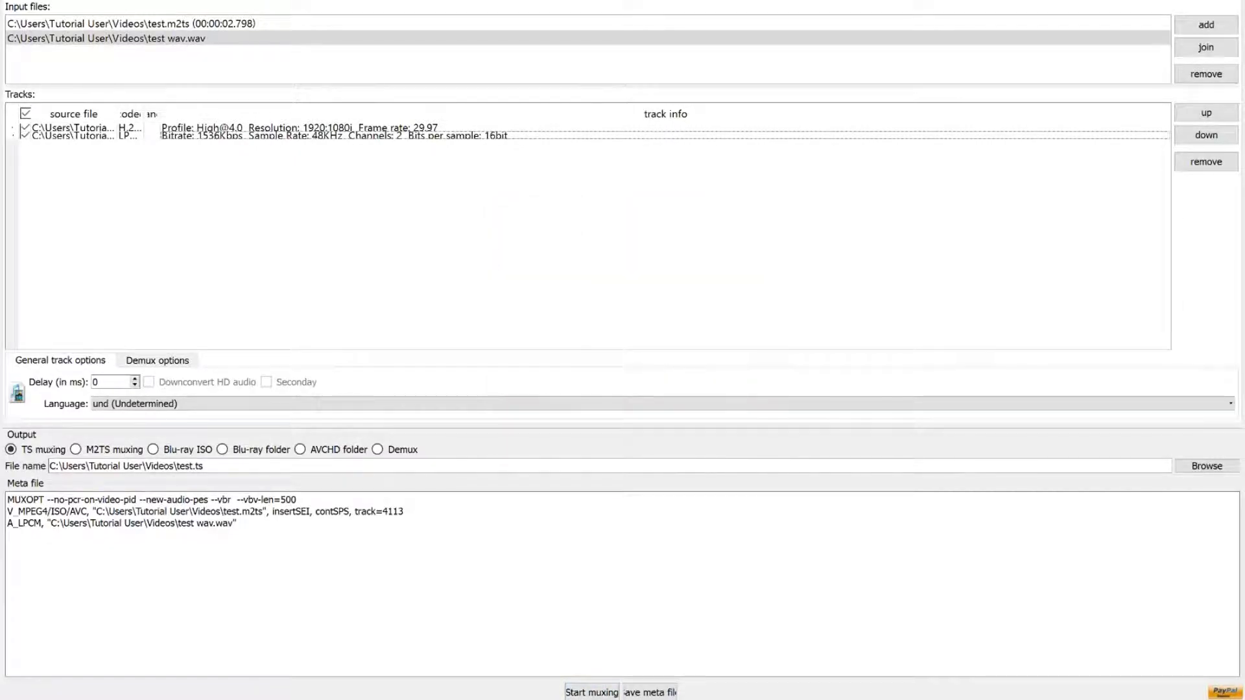
- Find the muxed test.ts in the Videos folder, switch to HandBrake, and load the file as its source
{"action": "key", "text": "alt+Tab"}
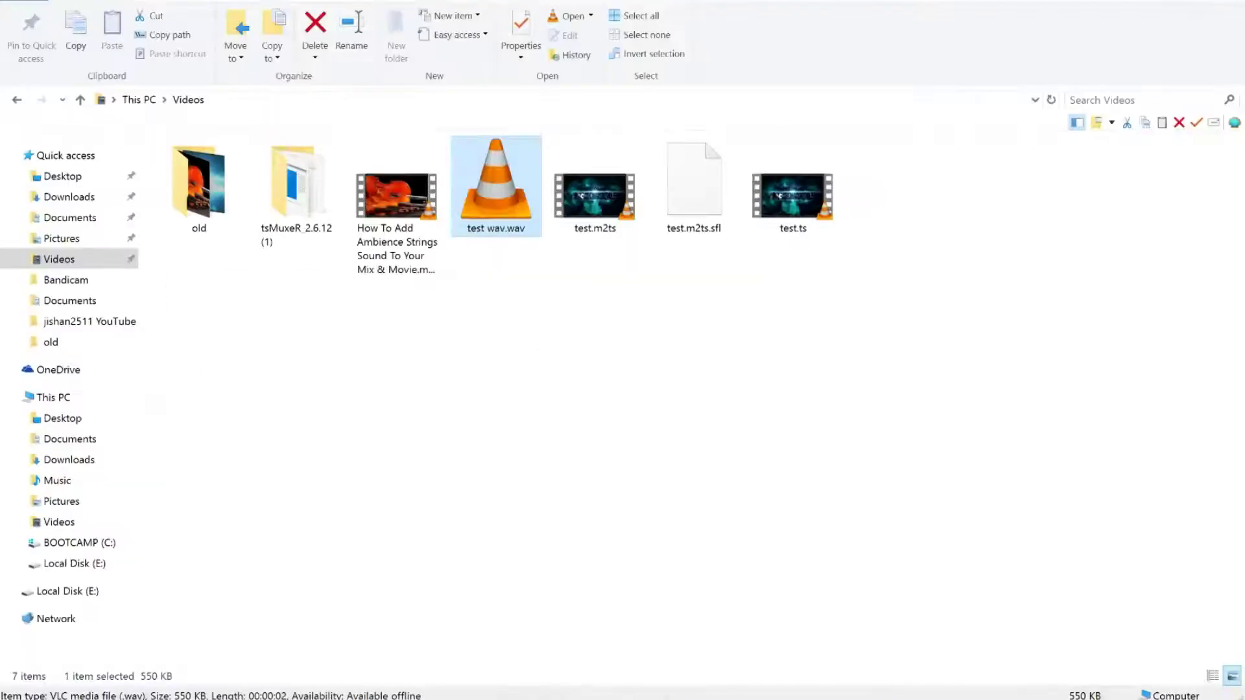
{"action": "left_click", "coordinate": [415, 363]}
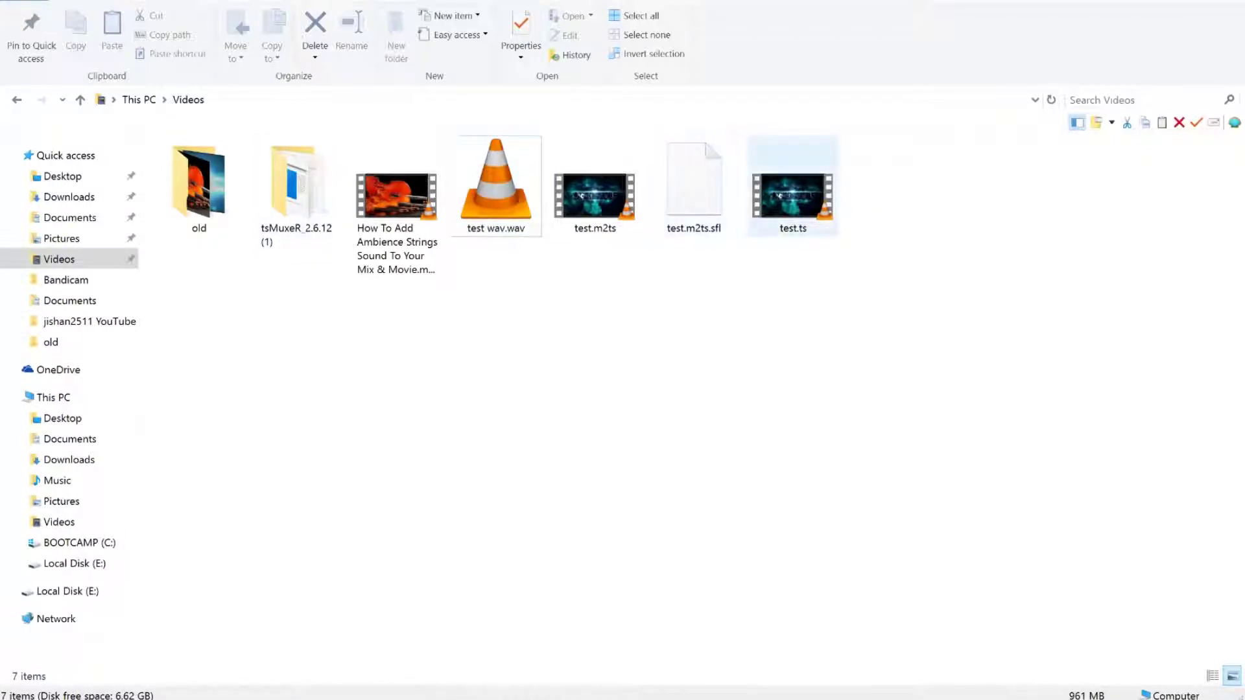
{"action": "left_click", "coordinate": [792, 195]}
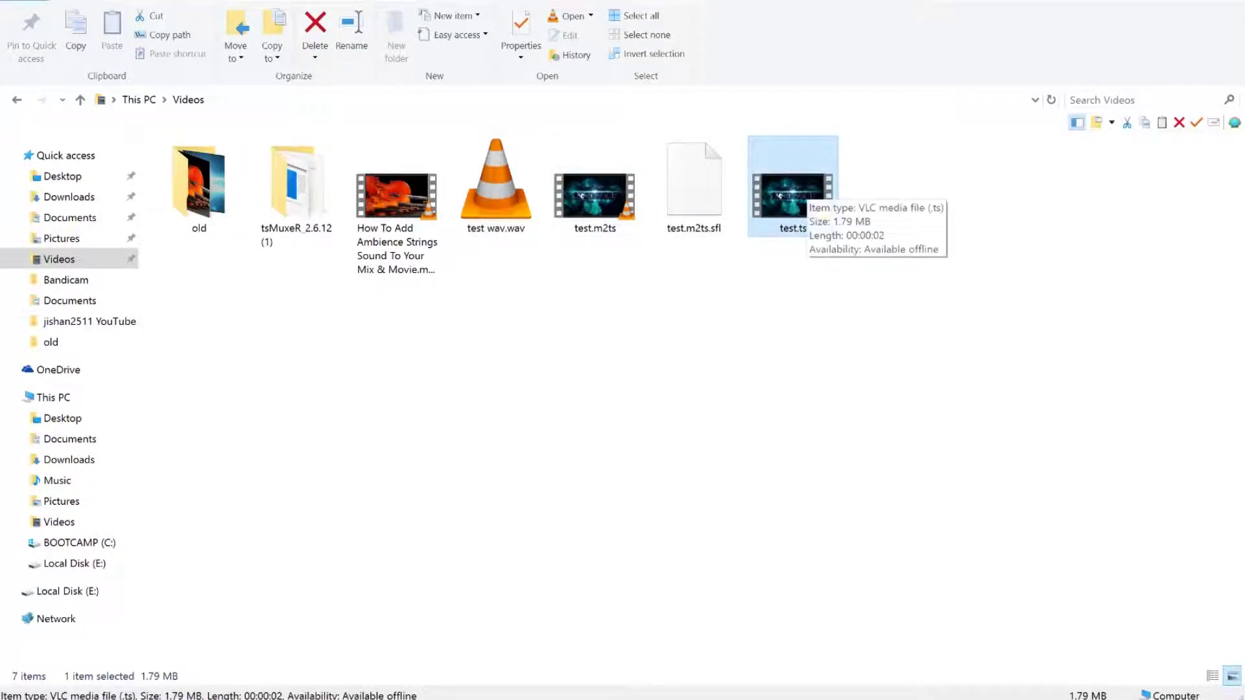
{"action": "key", "text": "alt+Tab"}
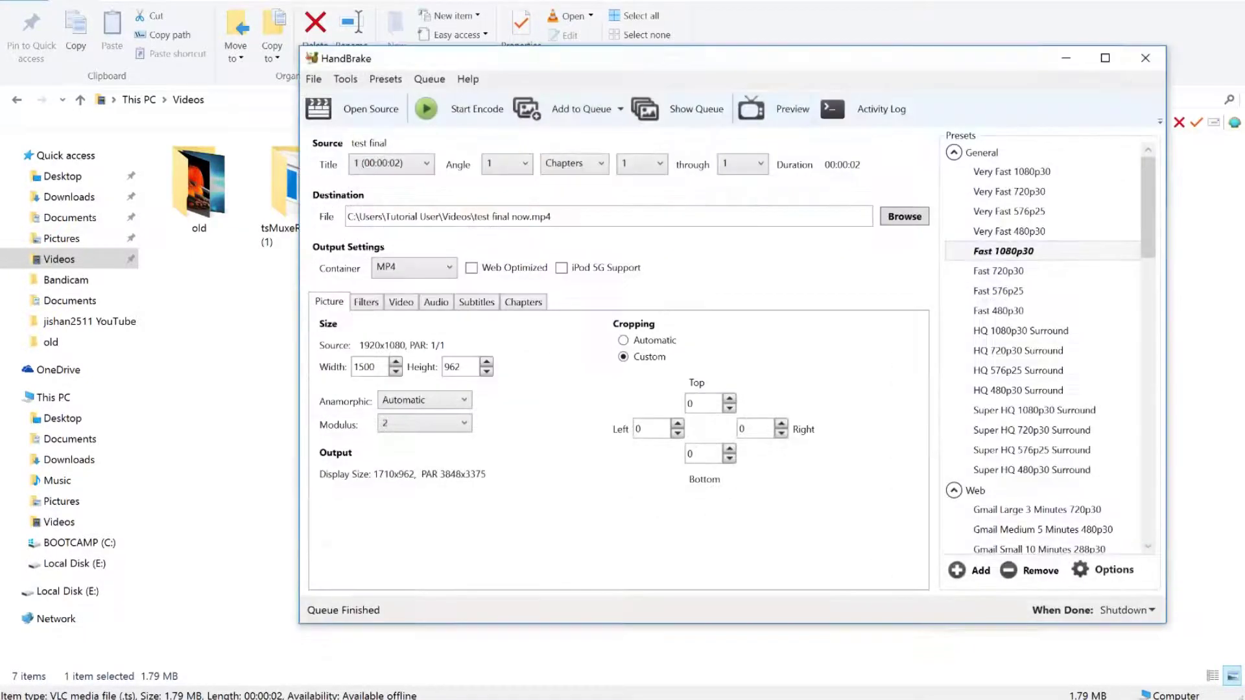
{"action": "left_click_drag", "start_coordinate": [799, 57], "coordinate": [780, 272]}
{"action": "left_click_drag", "start_coordinate": [792, 194], "coordinate": [733, 389]}
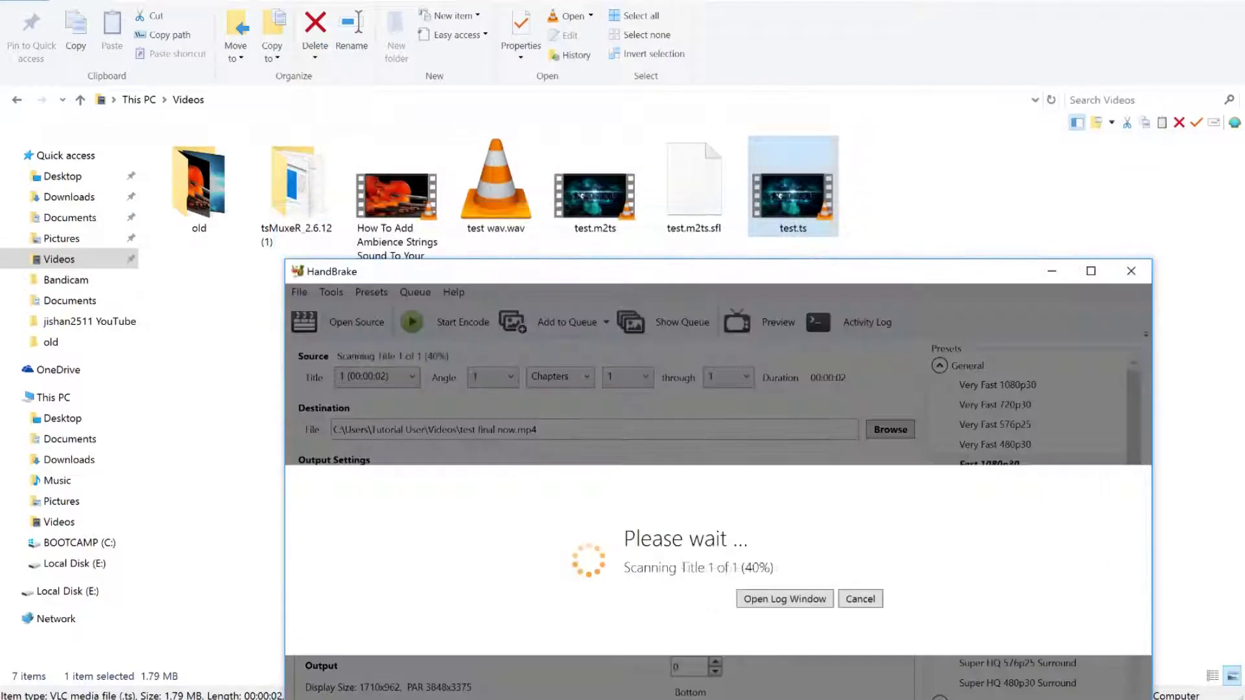
{"action": "left_click_drag", "start_coordinate": [717, 275], "coordinate": [644, 127]}
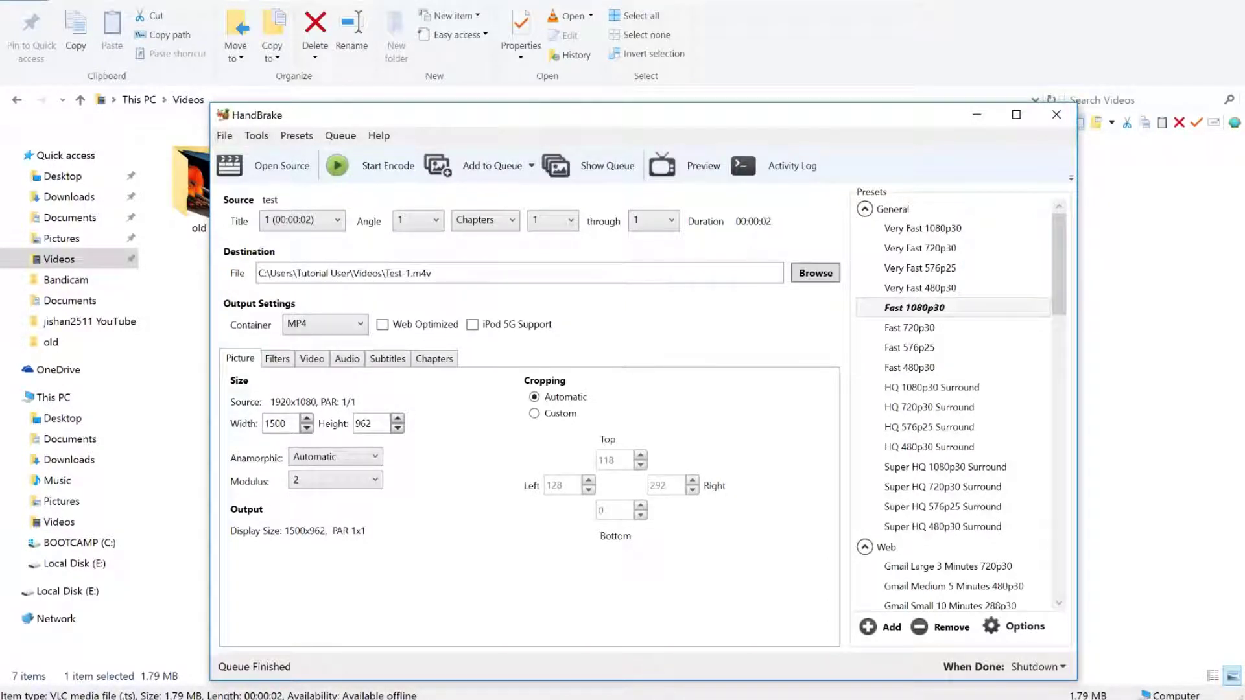
- Switch the picture cropping to Custom and set the top, left and right crop values to 0
{"action": "left_click", "coordinate": [534, 413]}
{"action": "double_click", "coordinate": [606, 460]}
{"action": "type", "text": "0"}
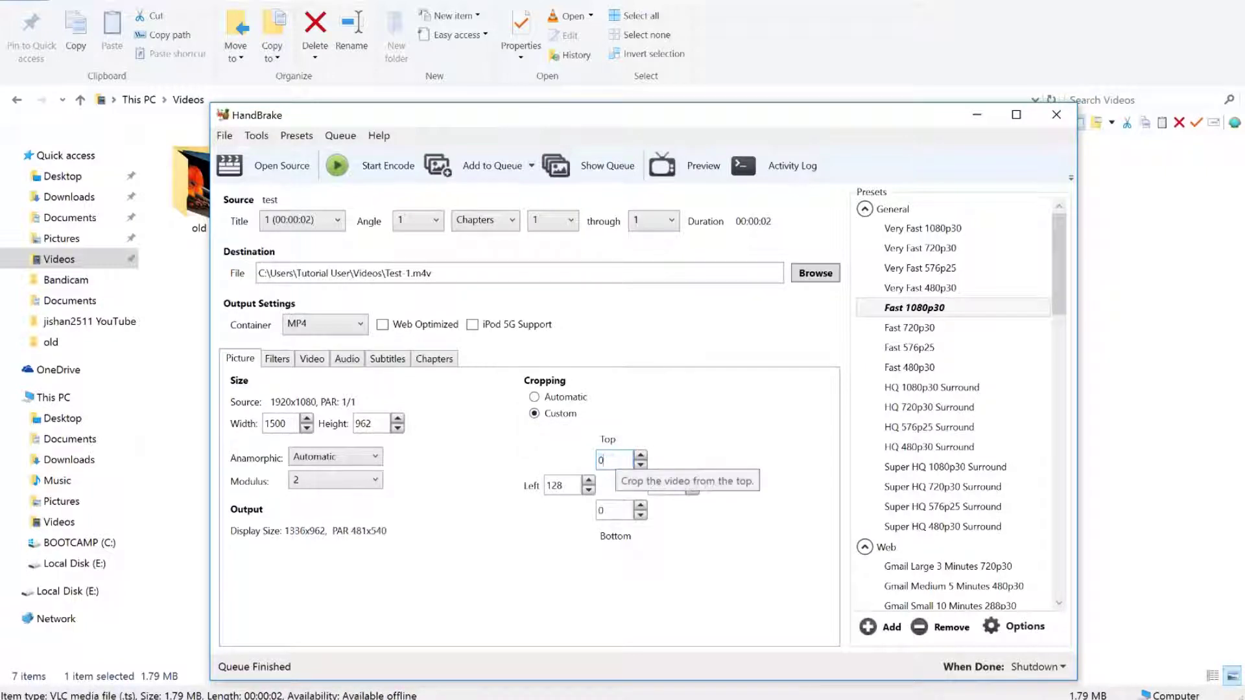
{"action": "key", "text": "Tab"}
{"action": "type", "text": "0"}
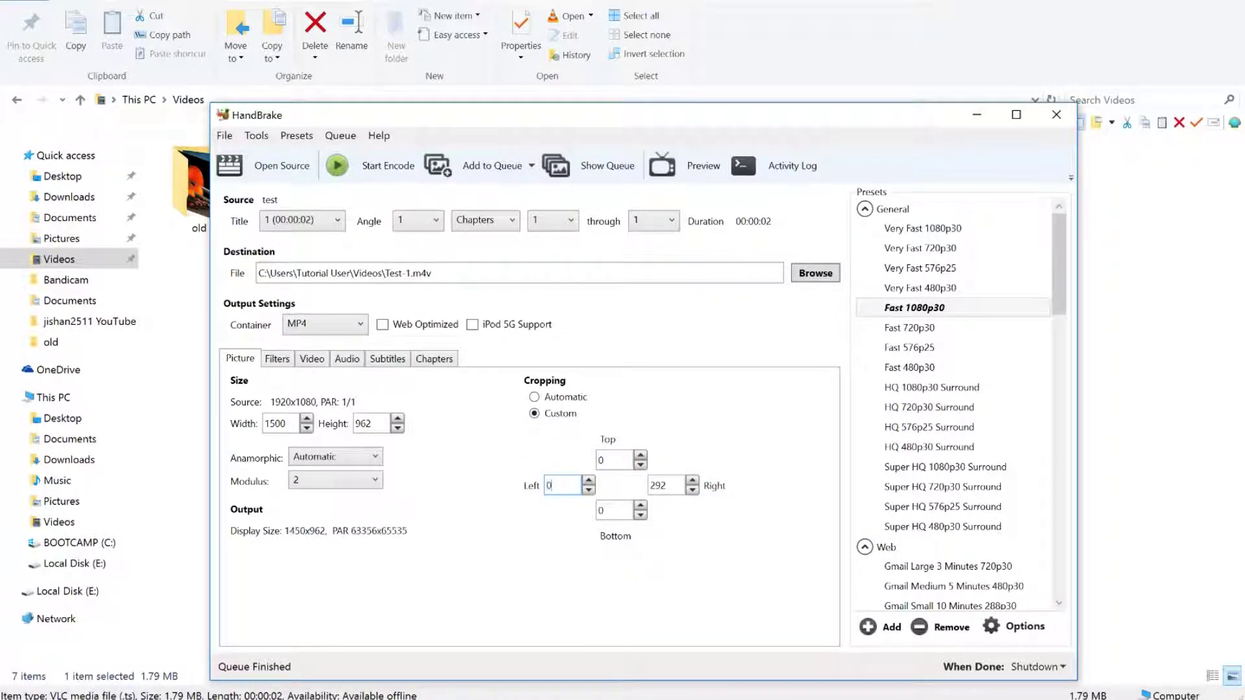
{"action": "key", "text": "Tab"}
{"action": "type", "text": "0"}
- Set the audio track's codec to Auto Passthru
{"action": "left_click", "coordinate": [347, 359]}
{"action": "left_click", "coordinate": [458, 438]}
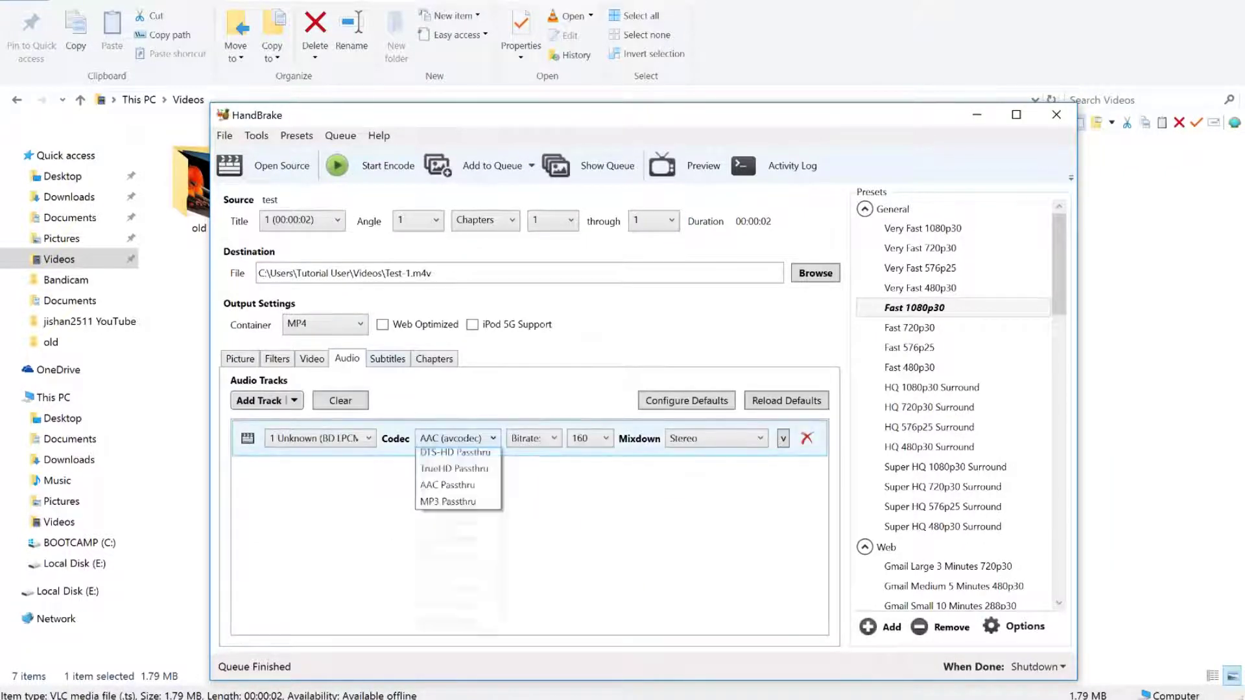
{"action": "left_click", "coordinate": [447, 504]}
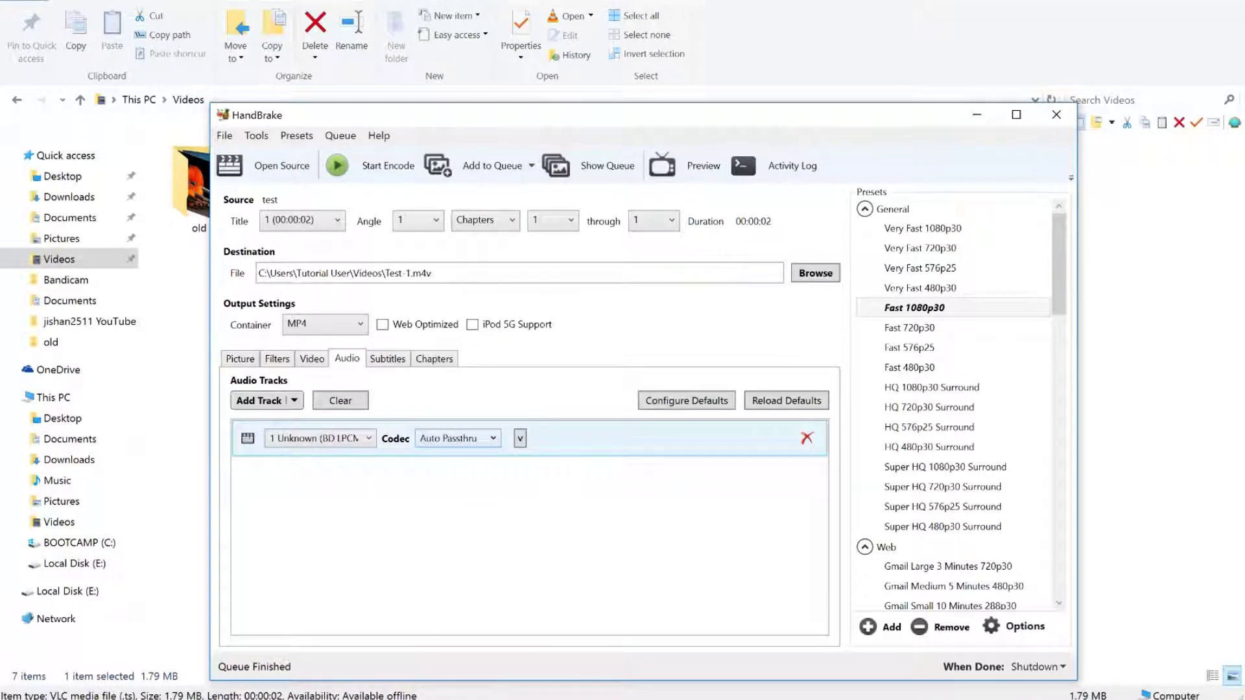
{"action": "left_click", "coordinate": [458, 438]}
{"action": "left_click", "coordinate": [458, 438]}
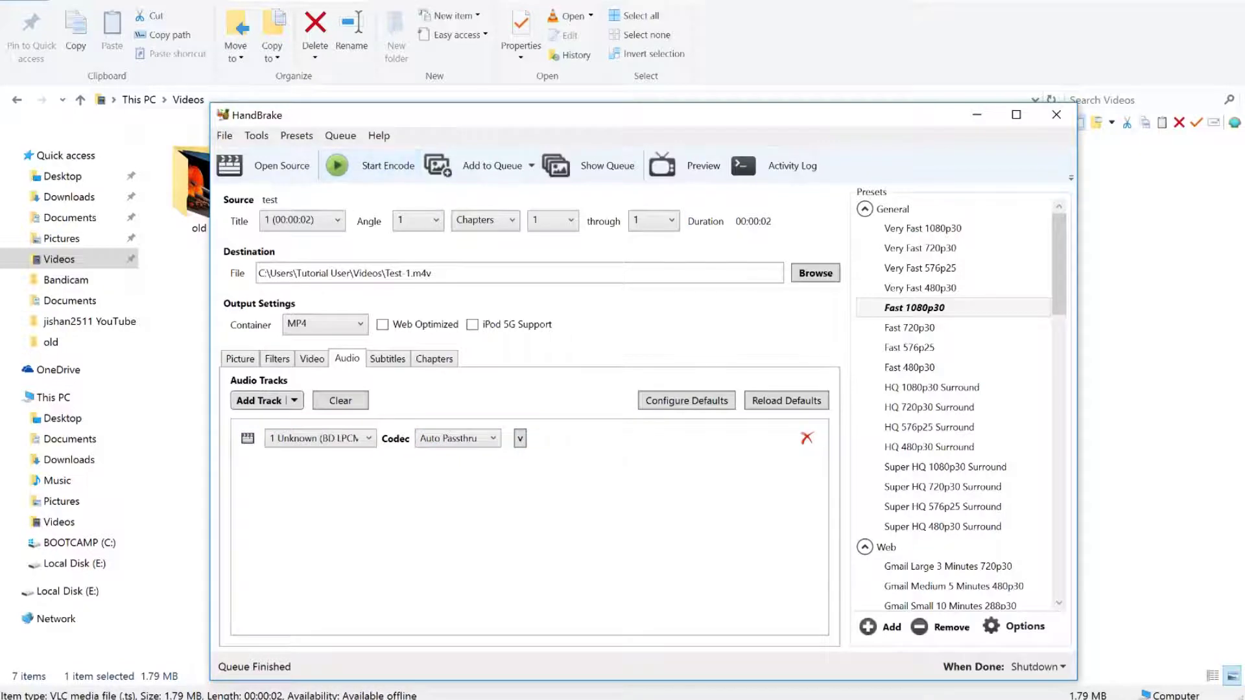
- Set the encode destination to a file named Test final in the Videos folder and dismiss the disk space warning
{"action": "left_click", "coordinate": [815, 273]}
{"action": "left_click", "coordinate": [381, 417]}
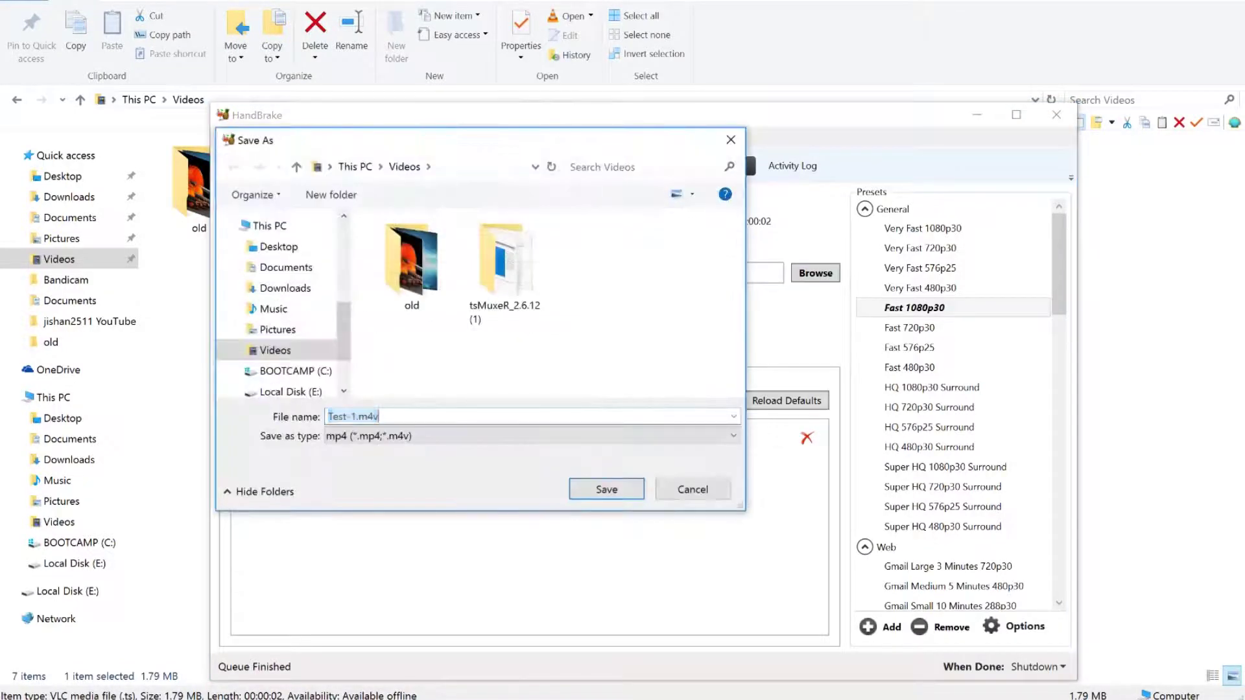
{"action": "left_click_drag", "start_coordinate": [380, 417], "coordinate": [350, 417]}
{"action": "key", "text": "BackSpace"}
{"action": "key", "text": "BackSpace"}
{"action": "type", "text": "fin"}
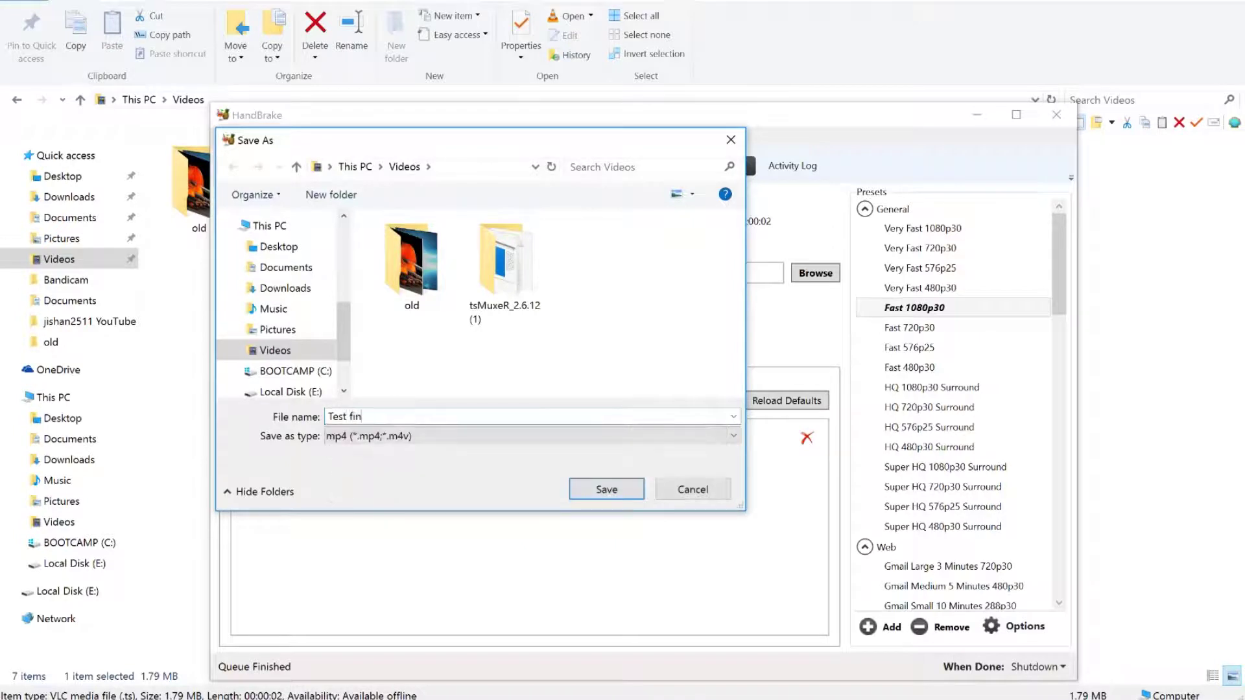
{"action": "type", "text": "al"}
{"action": "key", "text": "Return"}
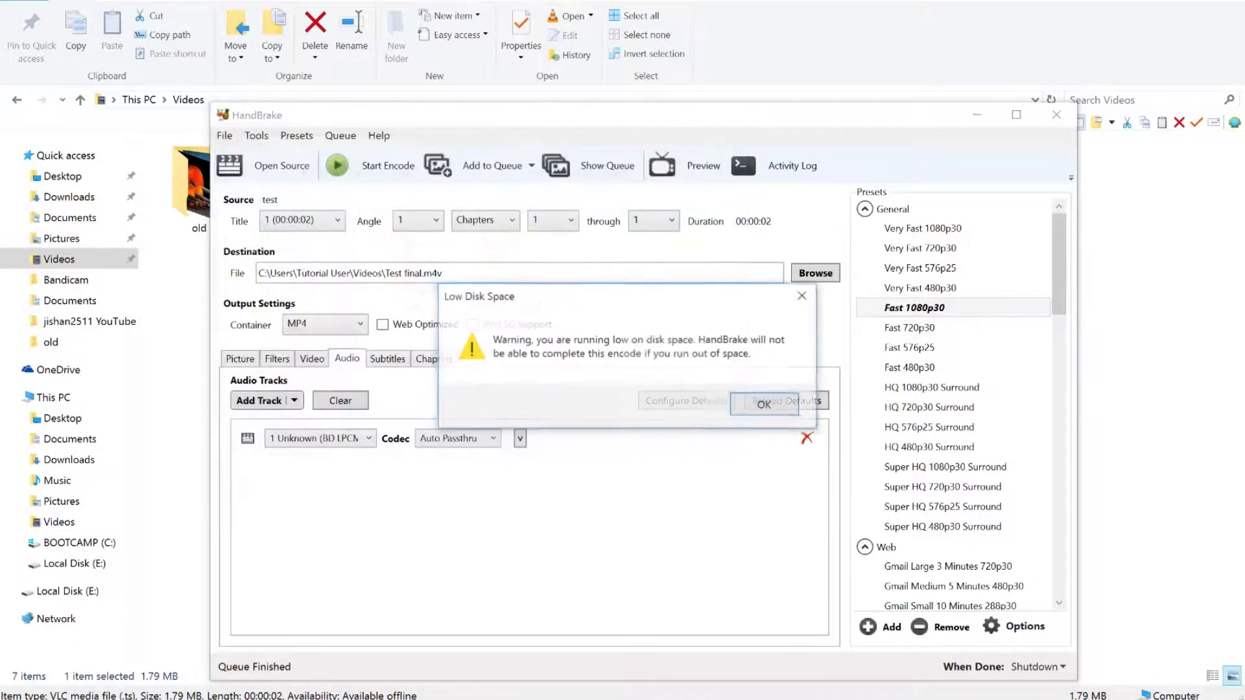
{"action": "key", "text": "Return"}
- Encode the video, cancel the automatic shutdown, and close HandBrake
{"action": "key", "text": "ctrl+e"}
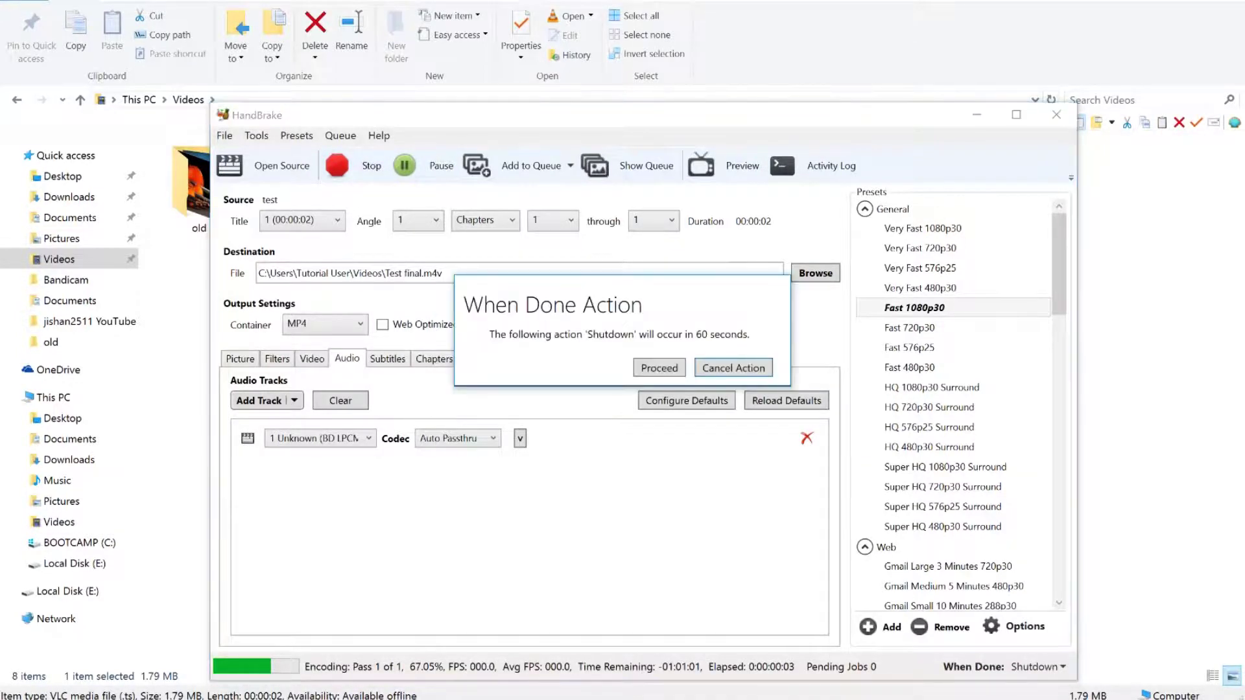
{"action": "left_click", "coordinate": [733, 368]}
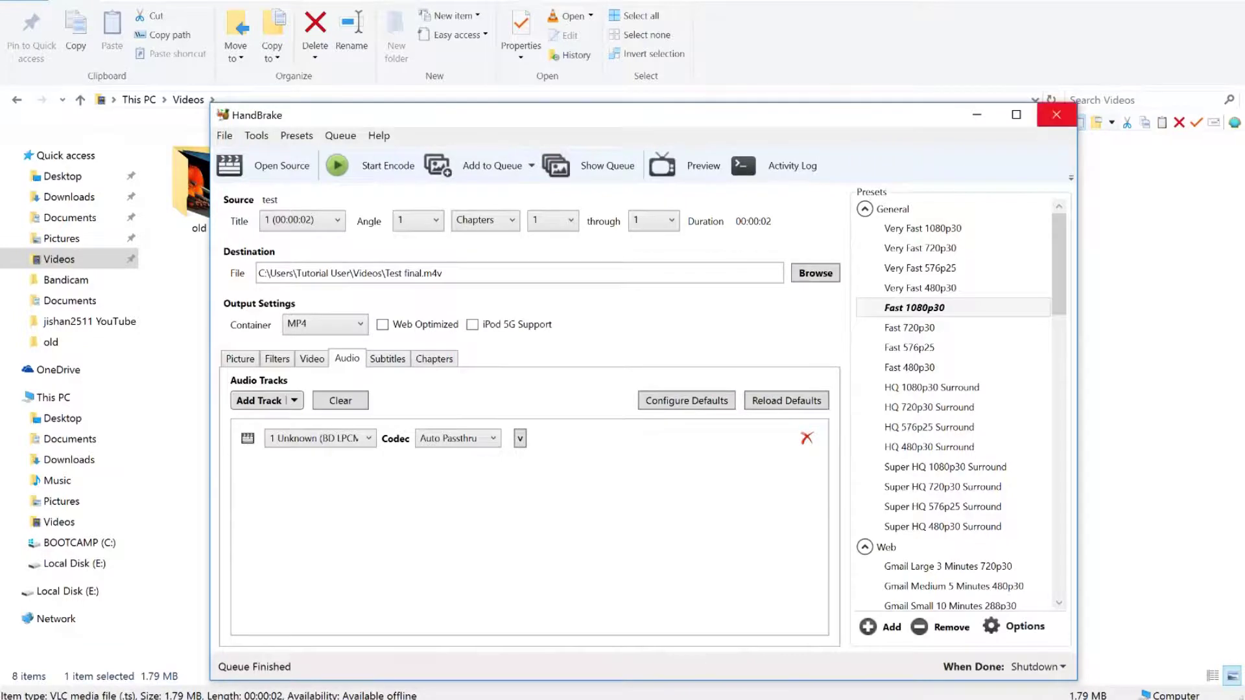
{"action": "left_click", "coordinate": [1057, 115]}
- Play the encoded Test final.m4v from the Videos folder to check it, and close the player
{"action": "left_click", "coordinate": [992, 195]}
{"action": "left_click", "coordinate": [893, 194]}
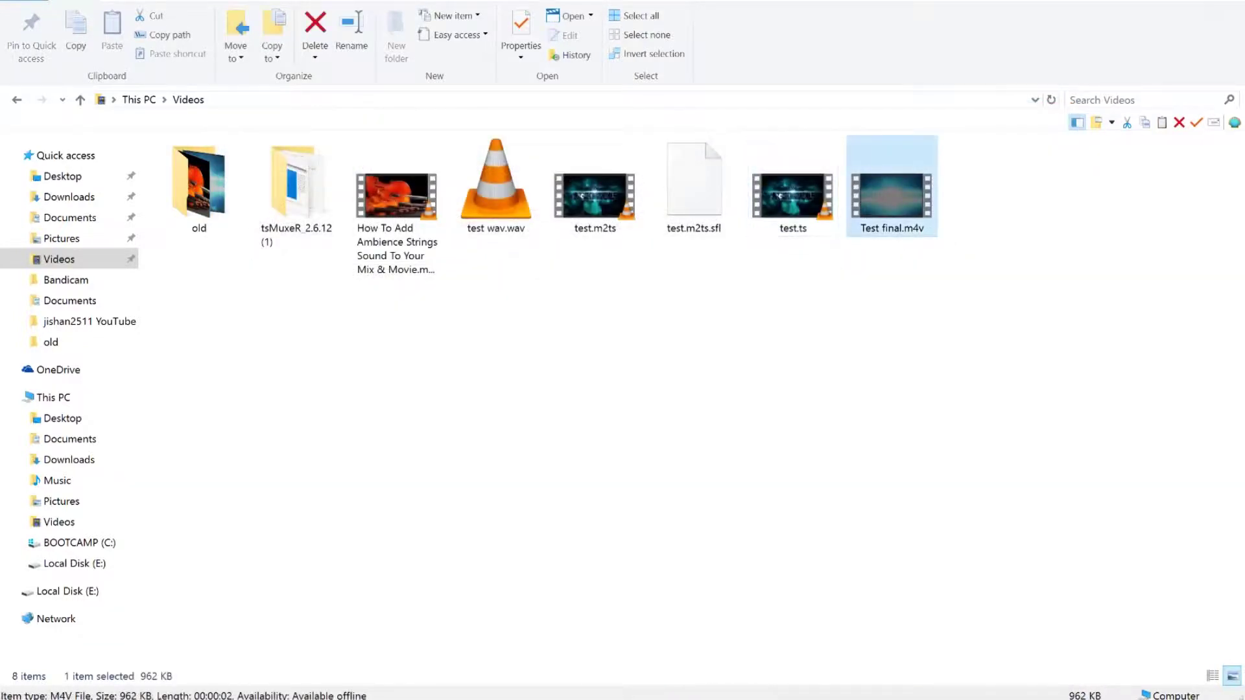
{"action": "left_click", "coordinate": [973, 194]}
{"action": "double_click", "coordinate": [892, 194]}
{"action": "key", "text": "Escape"}
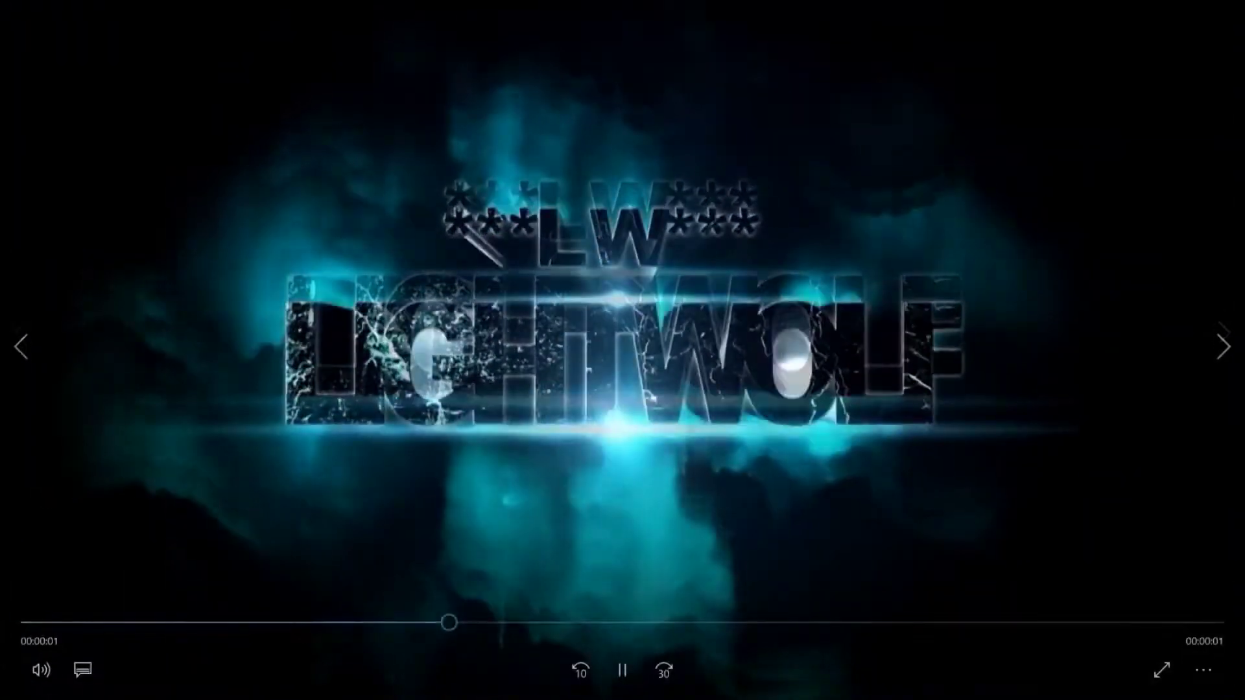
{"action": "key", "text": "alt+F4"}
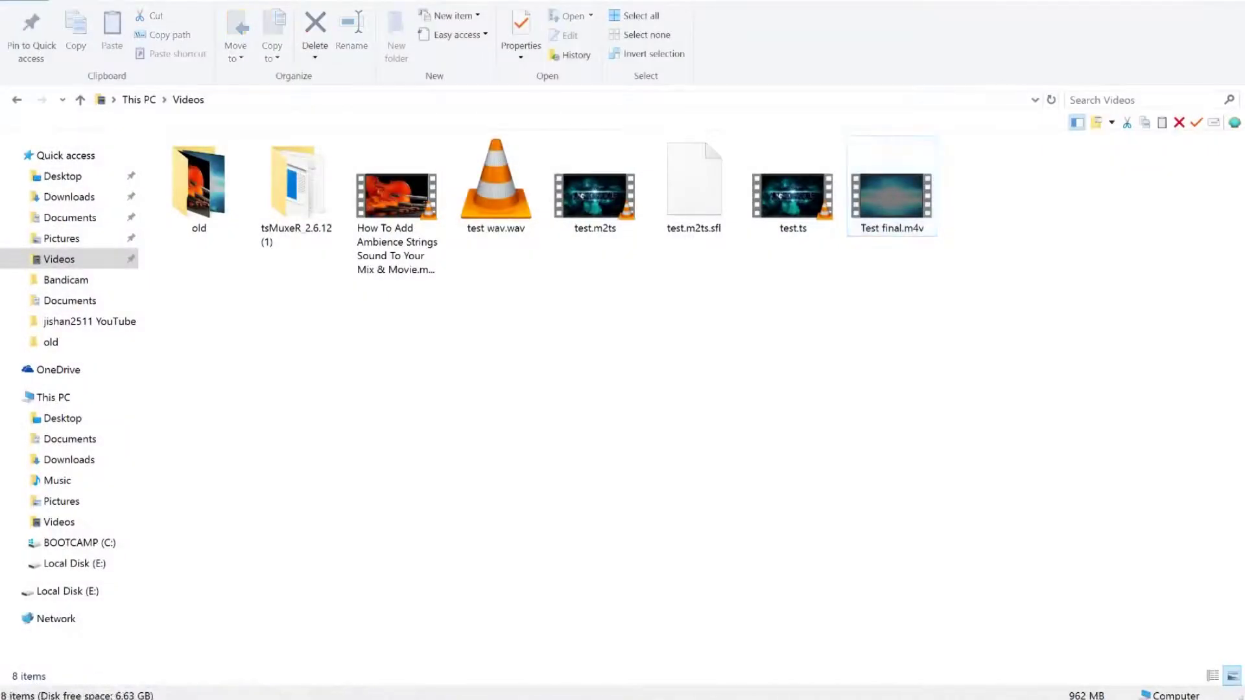